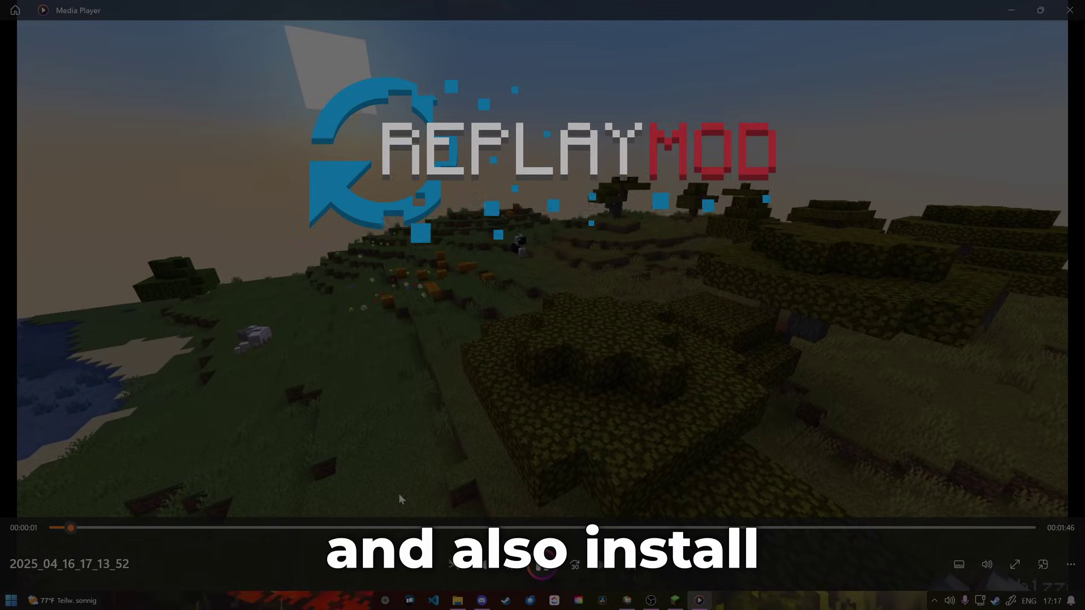
left_click(417, 527)
left_click(546, 528)
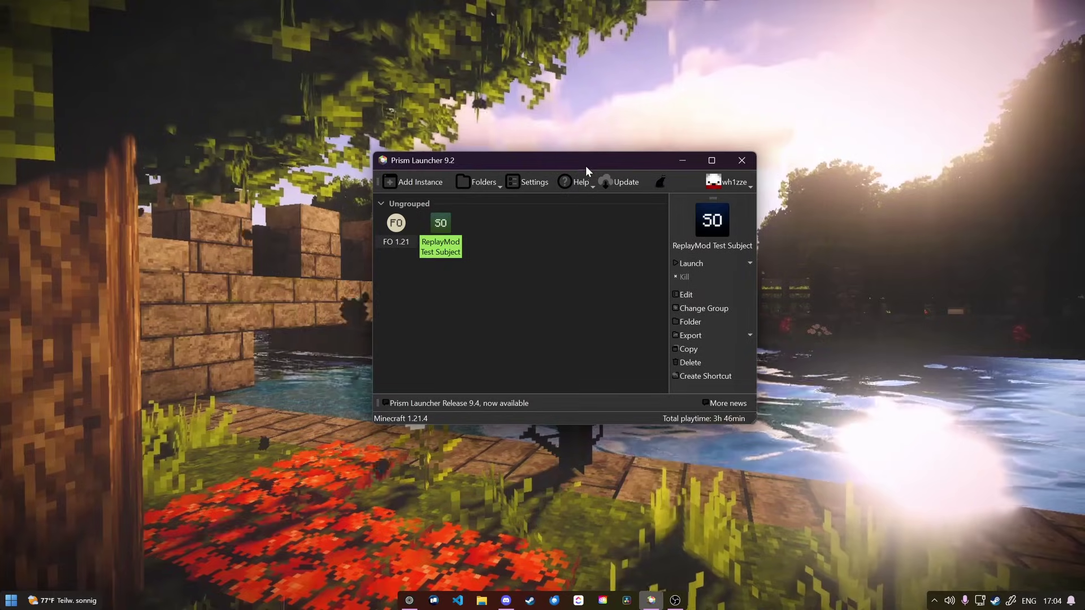
Open the ReplayMod Test Subject instance for editing, show its installed mods and enlarge the window
left_click_drag(586, 168, 559, 181)
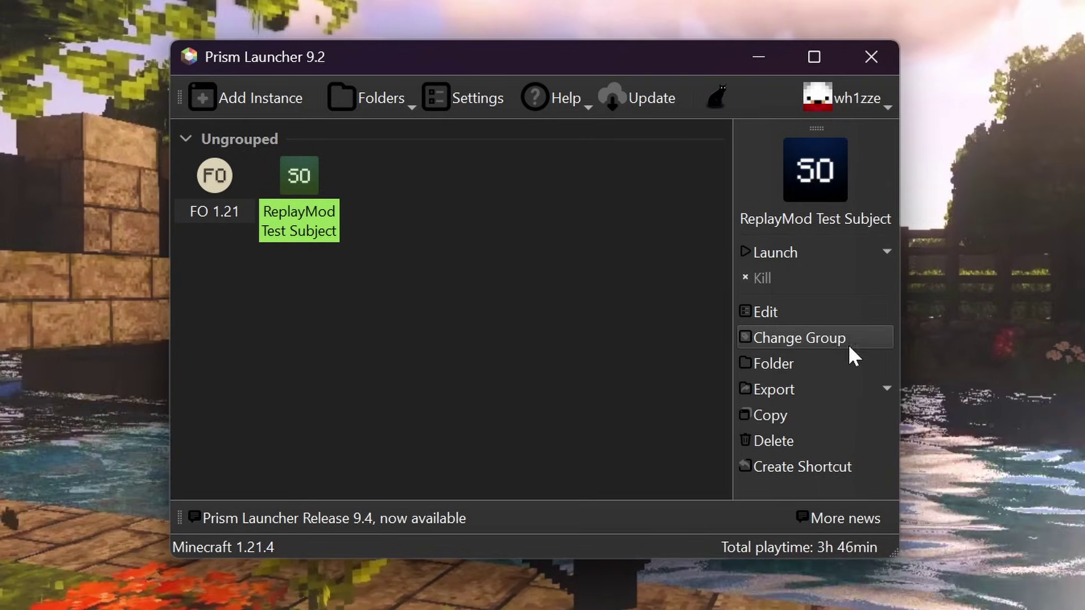
left_click(782, 314)
left_click(336, 188)
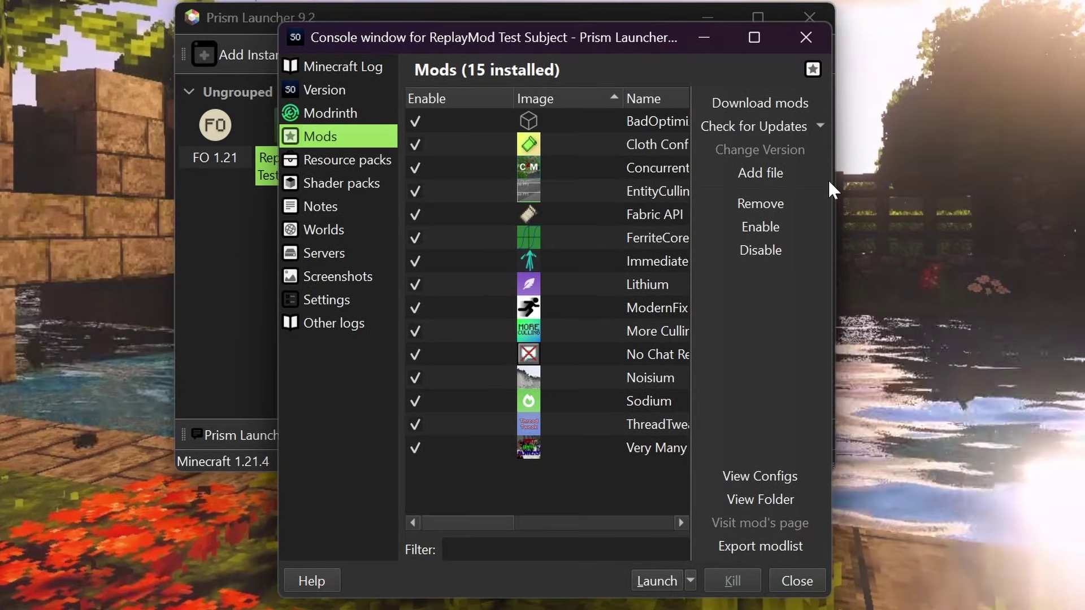
left_click_drag(833, 179, 1084, 164)
left_click_drag(816, 39, 572, 0)
Search Modrinth for "replay" and install ReplayMod version 1.21.4-2.6.21 into the instance, closing the instance window when done
left_click(967, 7)
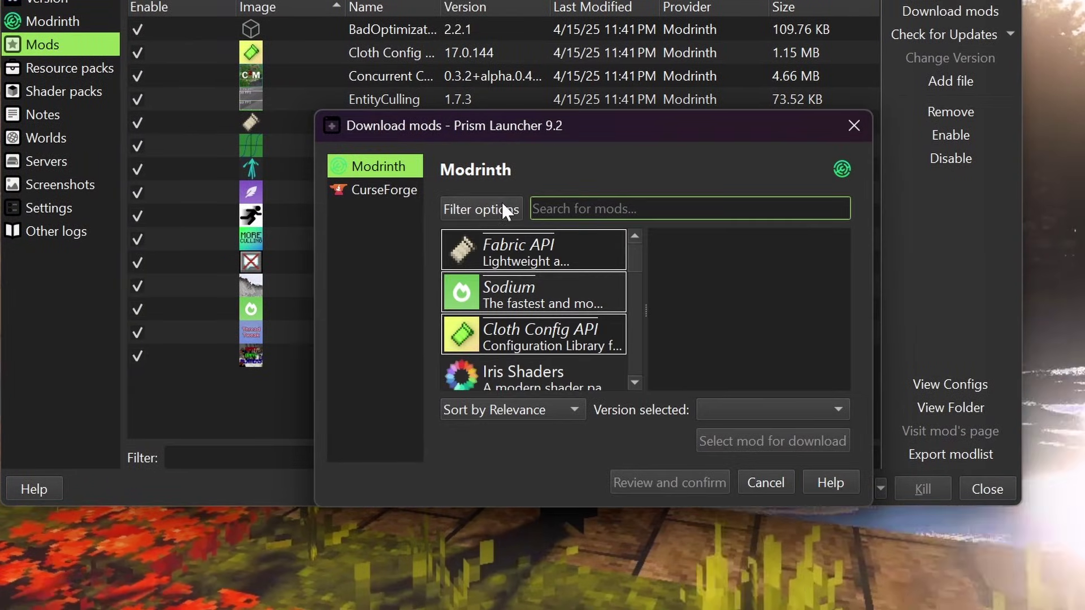
type("replay")
left_click(562, 313)
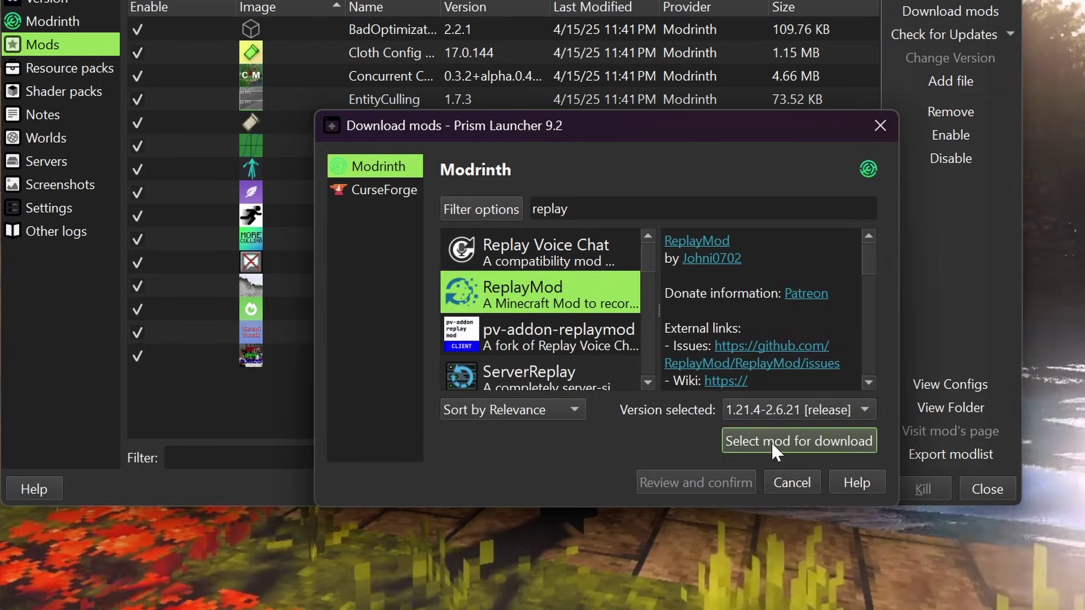
left_click(771, 441)
left_click(717, 483)
left_click(697, 438)
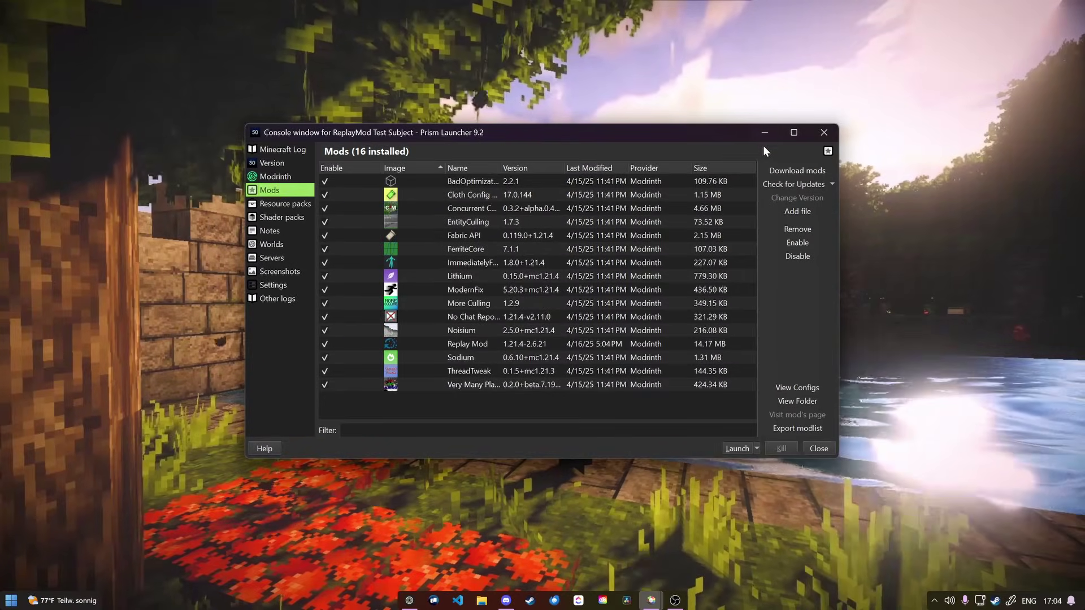
left_click(824, 133)
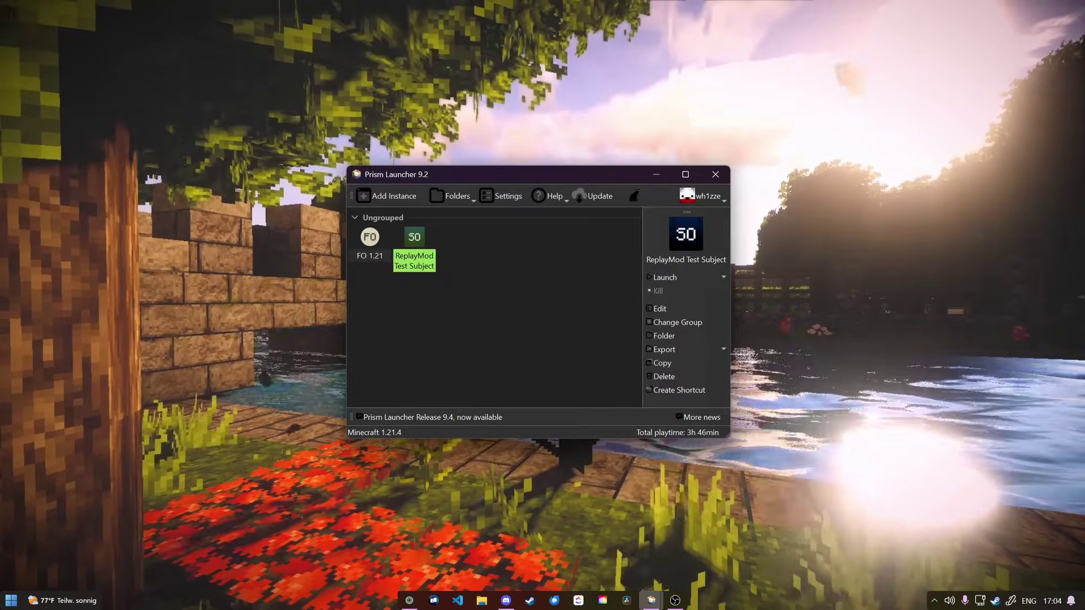
Switch to the browser and save replaymod-1.21.4-2.6.21.jar for Minecraft 1.21.4 from the ReplayMod download page
left_click_drag(0, 68, 335, 1)
left_click(61, 215)
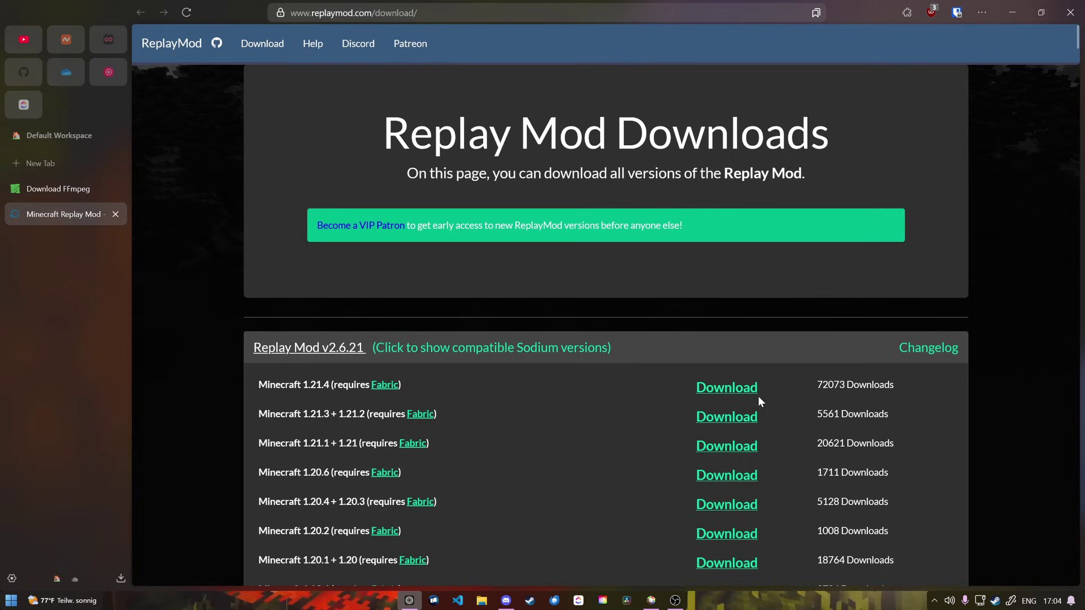
left_click(755, 395)
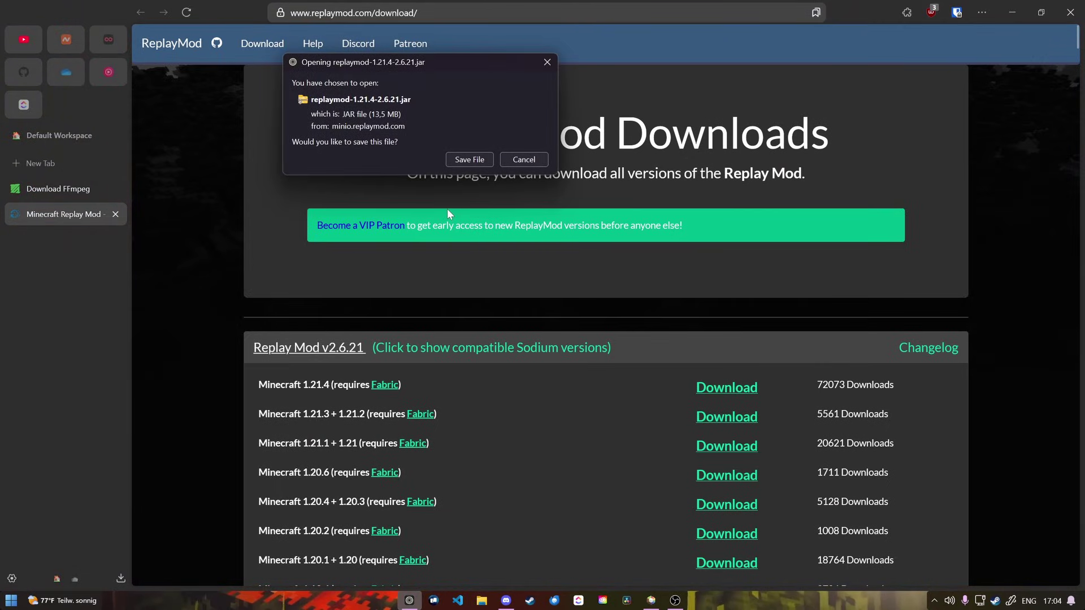
left_click(478, 160)
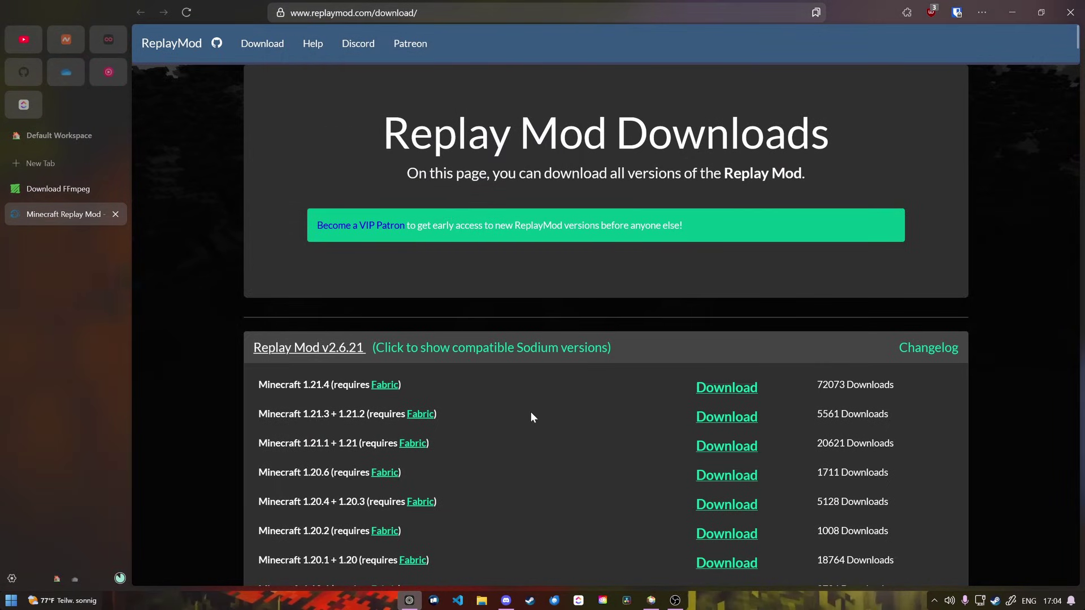
scroll(140, 553, "down", 1)
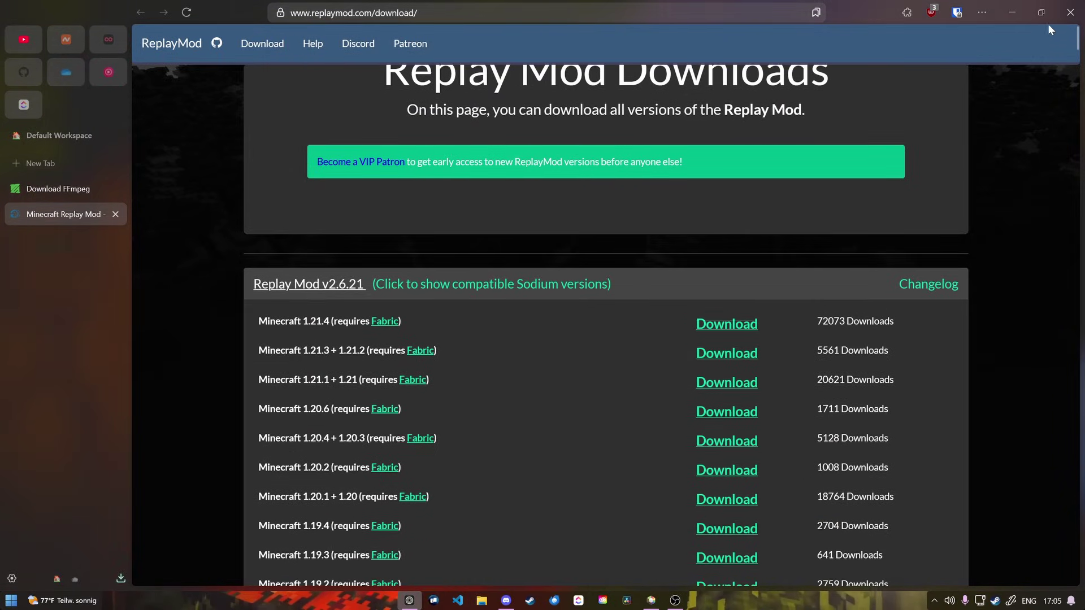
left_click(1017, 22)
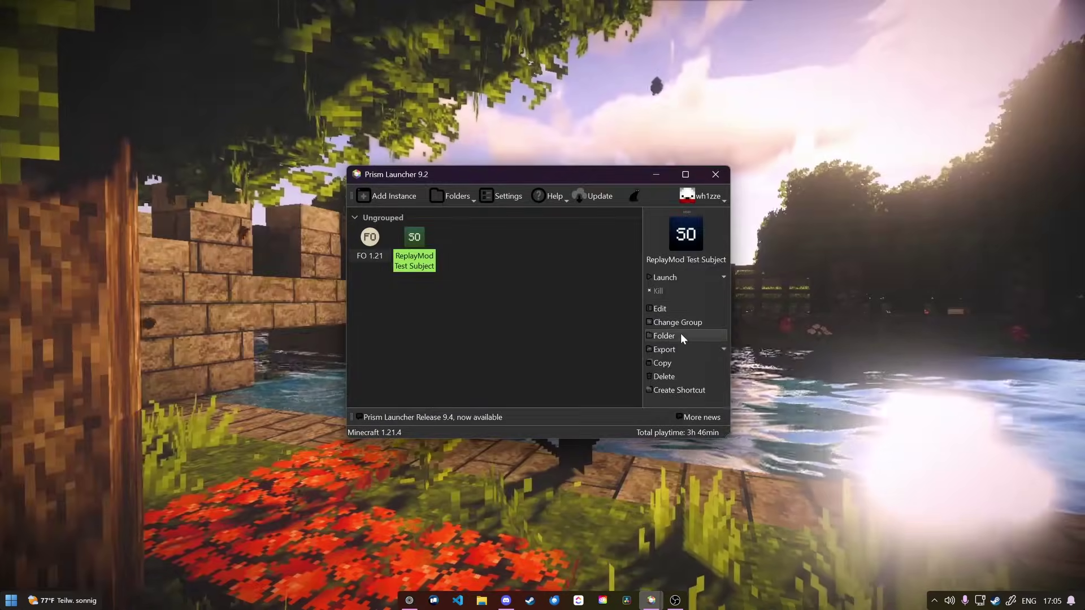
Open the mods folder of the ReplayMod Test Subject instance in File Explorer
left_click(681, 335)
double_click(257, 205)
double_click(209, 261)
Copy replaymod-1.21.4-2.6.21.jar from Downloads into the instance's mods folder, skipping the file that already exists there
key("ctrl+t")
scroll(52, 328, "down", 2)
scroll(55, 337, "up", 5)
left_click(28, 245)
left_click(245, 229)
key("ctrl+c")
left_click(163, 42)
key("ctrl+v")
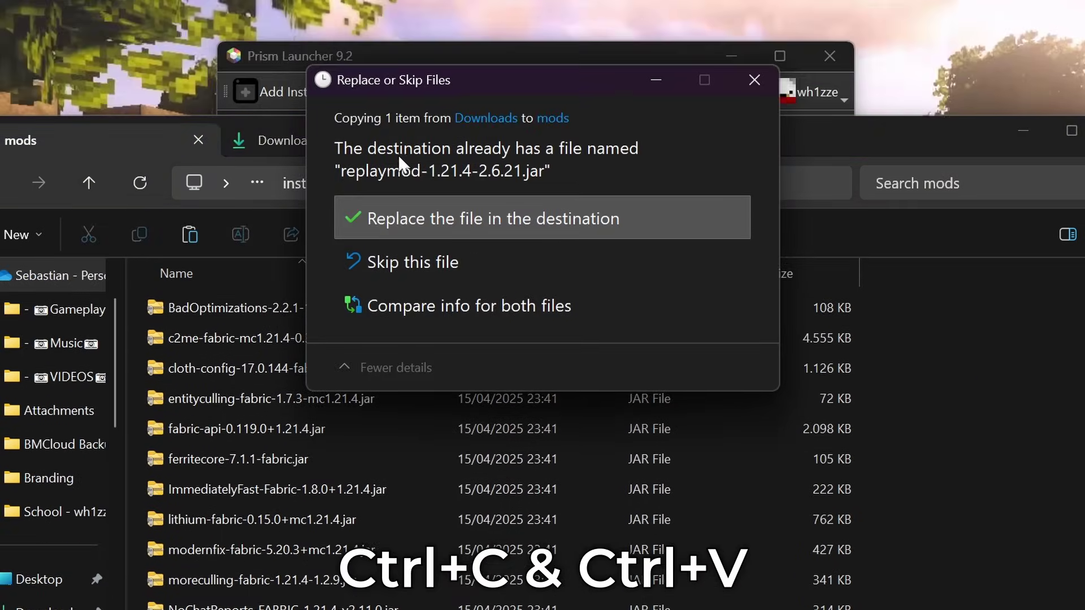
left_click(507, 259)
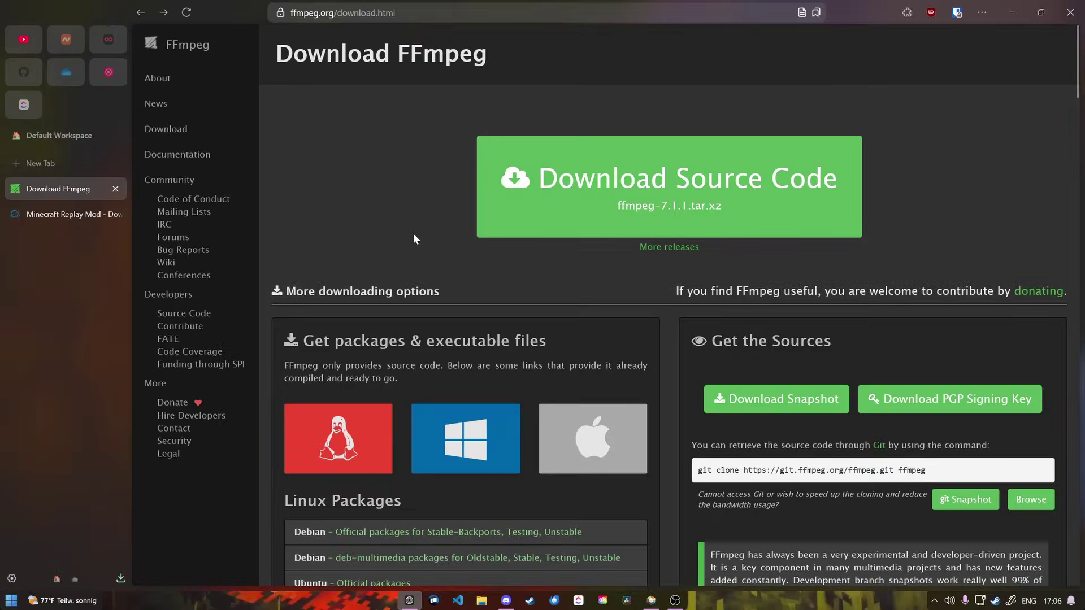
From the FFmpeg download page in the browser, open the Windows builds from gyan.dev
scroll(413, 233, "down", 2)
left_click(458, 311)
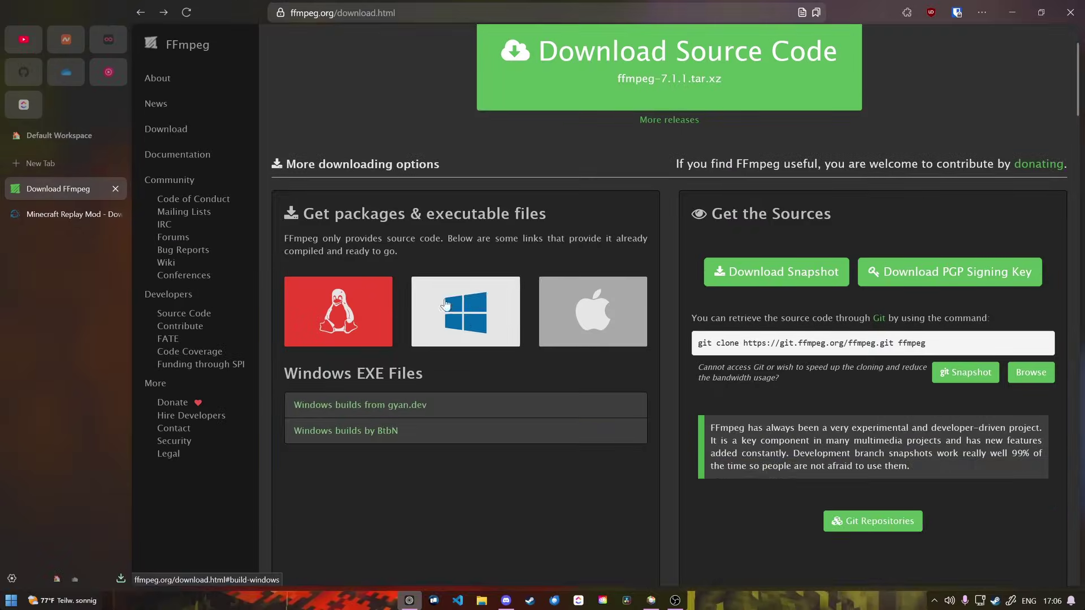
left_click(402, 407)
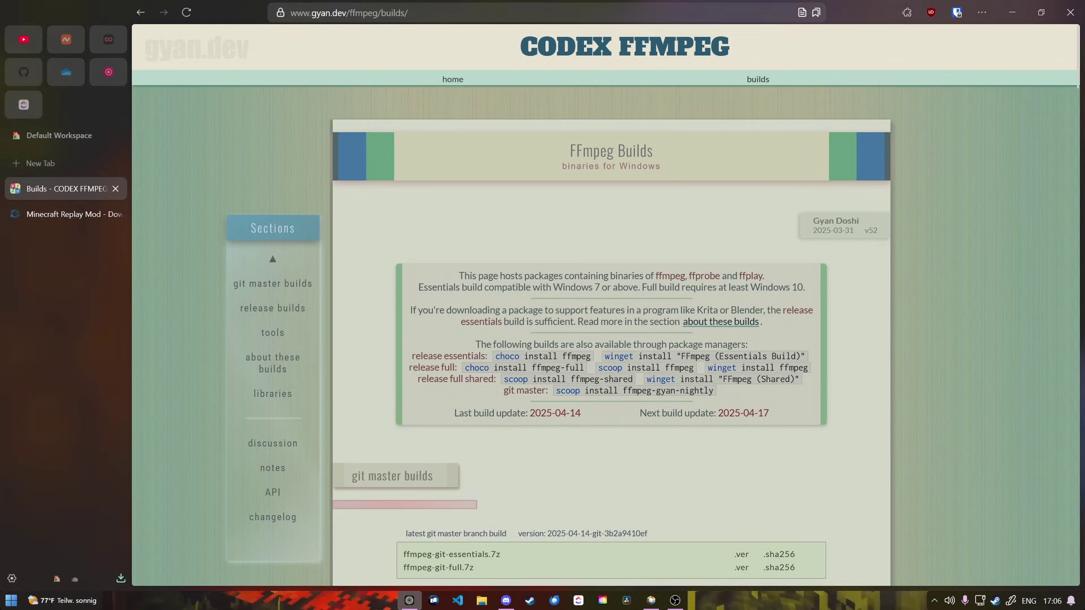
Look through the FFmpeg builds page for the winget command of the full release build
scroll(527, 414, "down", 3)
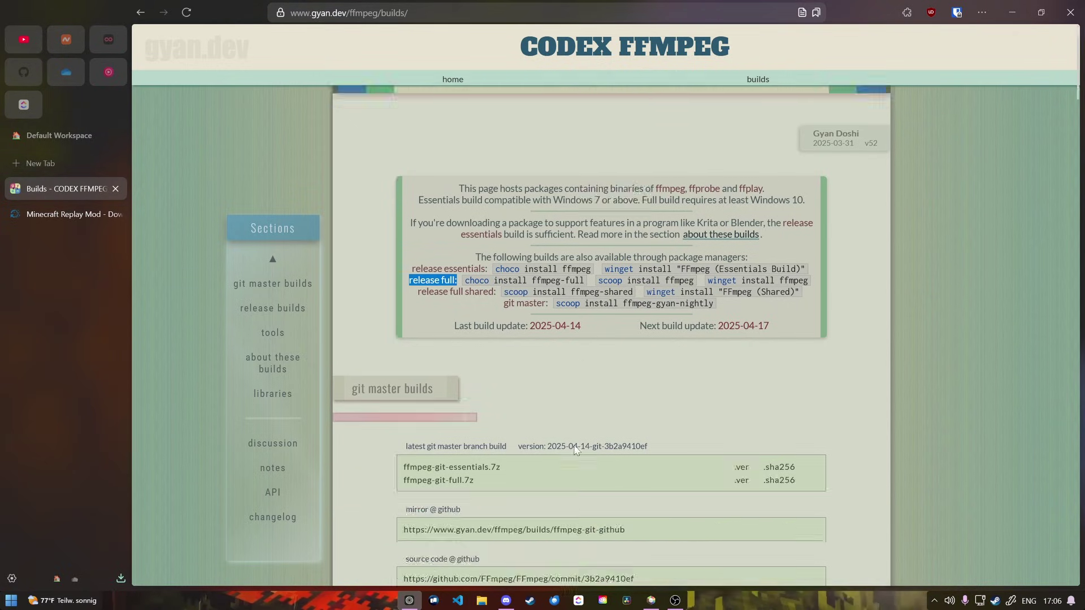
scroll(482, 481, "down", 1)
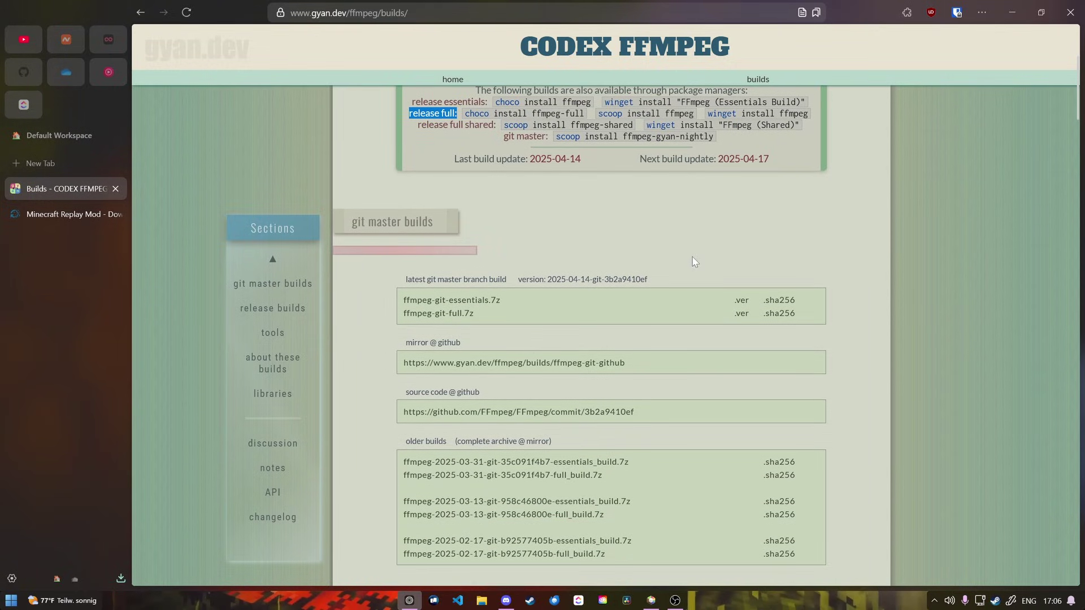
scroll(698, 264, "up", 3)
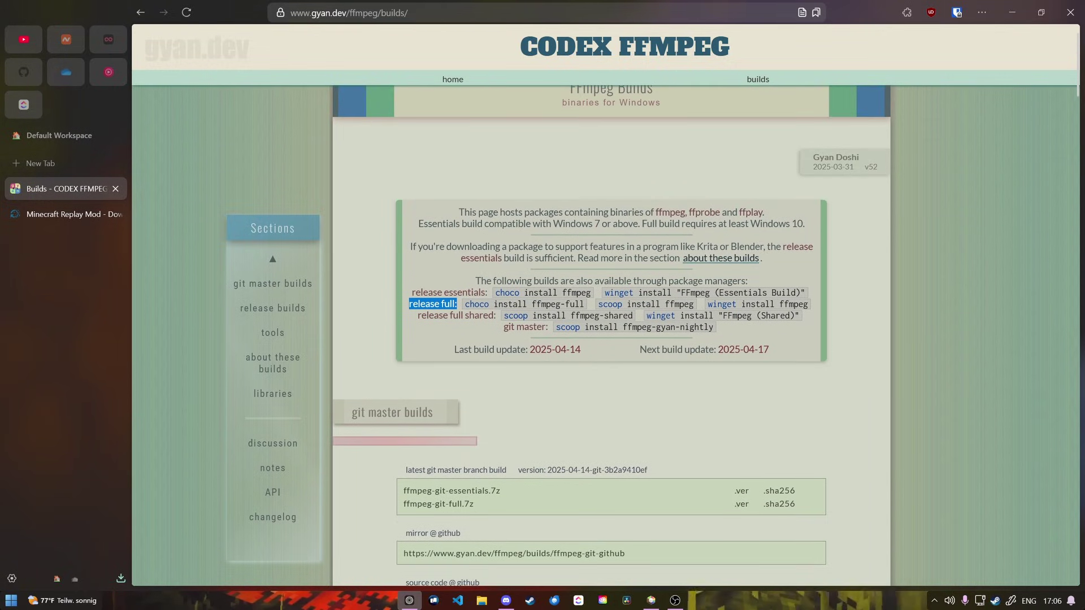
left_click_drag(707, 306, 809, 306)
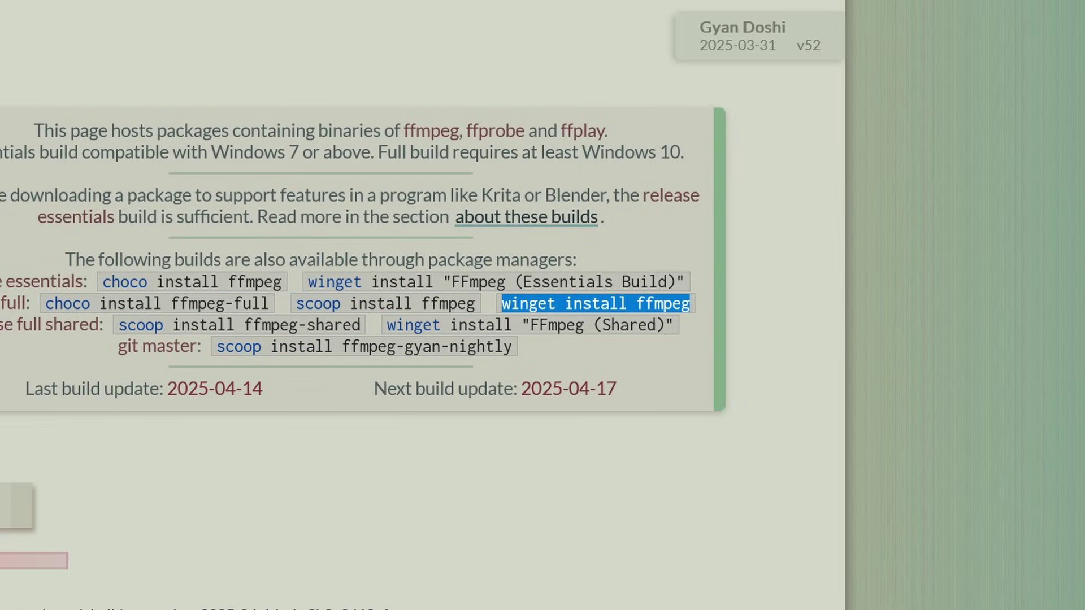
left_click(477, 465)
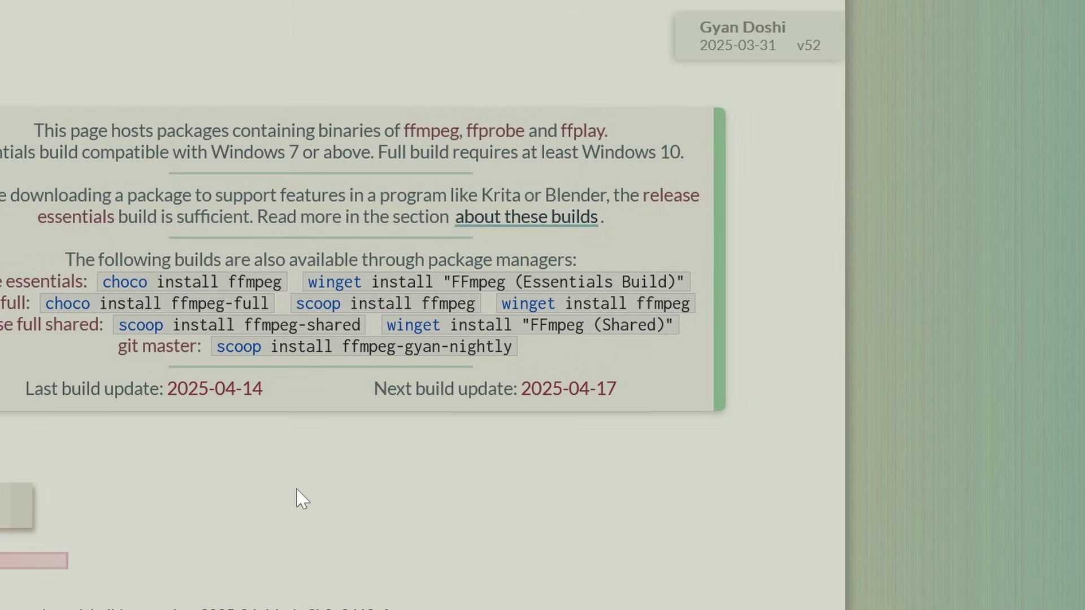
Open a Command Prompt and run "winget install ffmpeg"
key("super")
type("cmd")
key("Return")
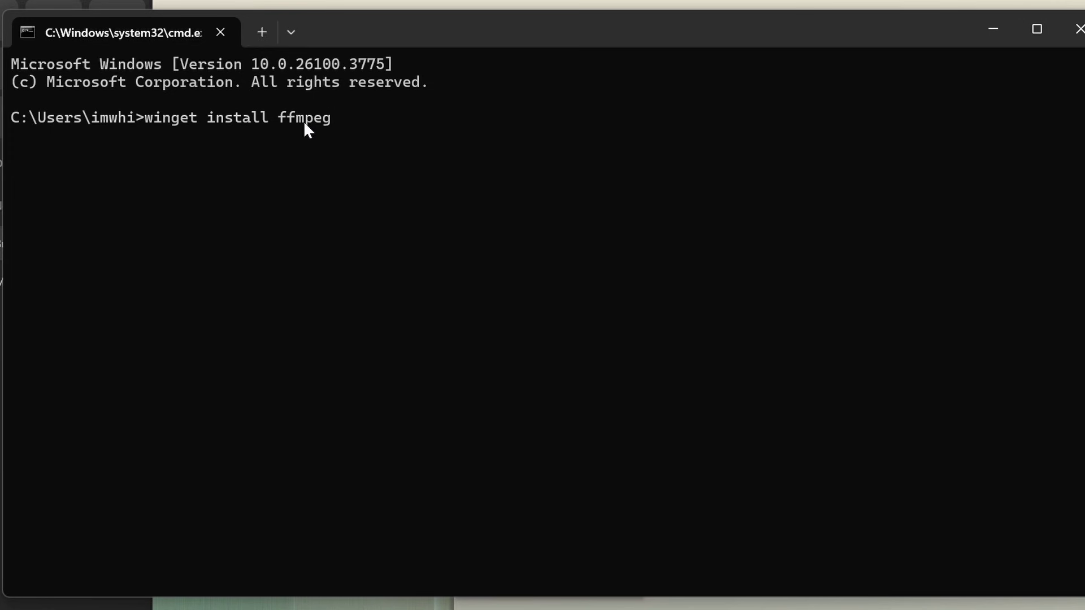
key("Return")
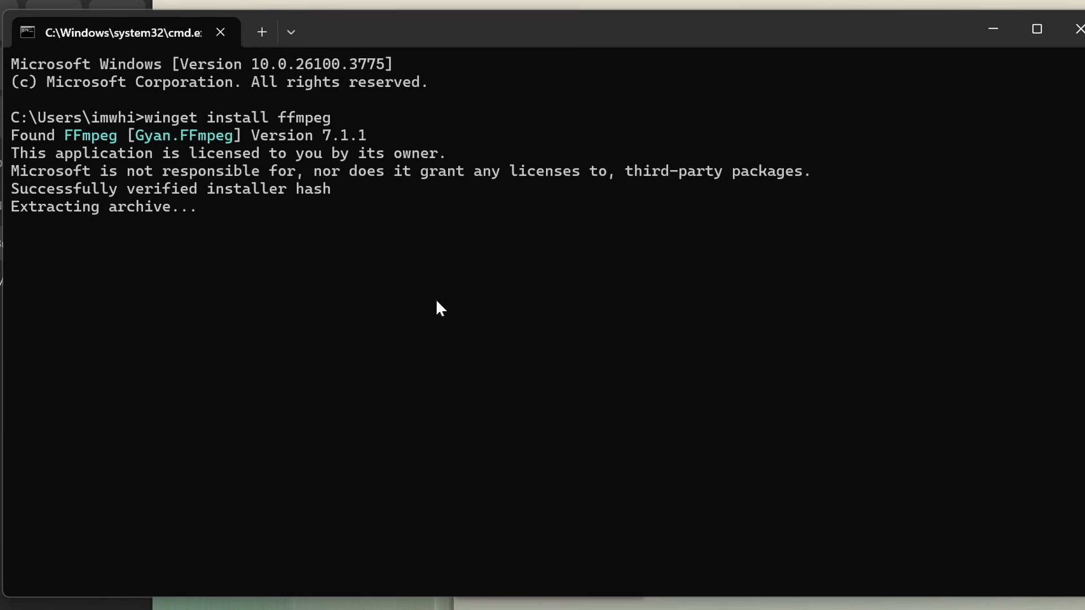
Run "ffmpeg" in the Command Prompt to check the installation, and close the terminal window
left_click_drag(218, 318, 32, 234)
left_click(300, 269)
type("ffmpeg")
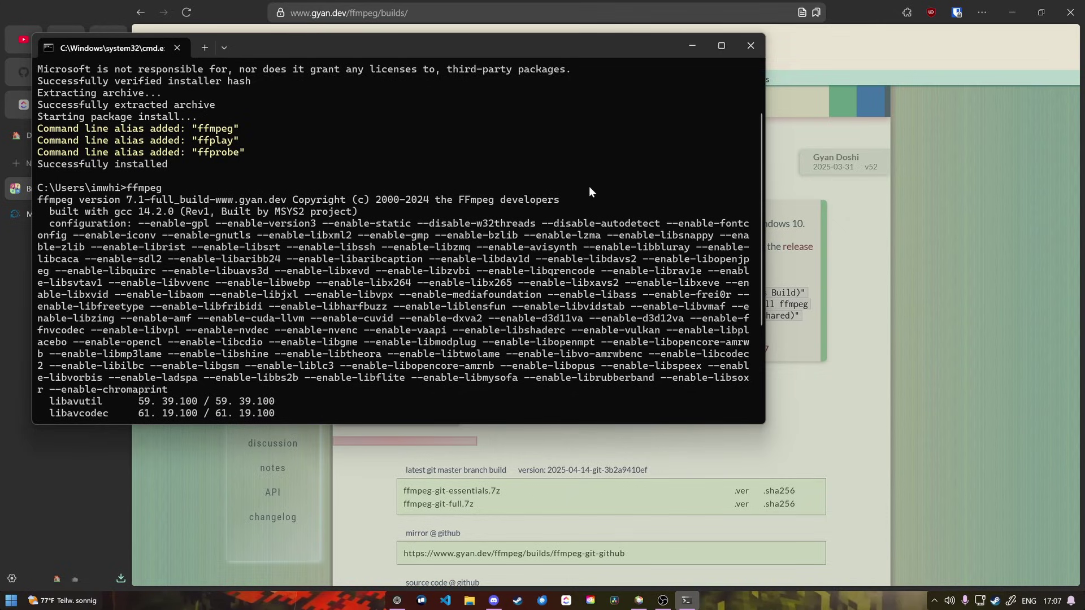
left_click(747, 53)
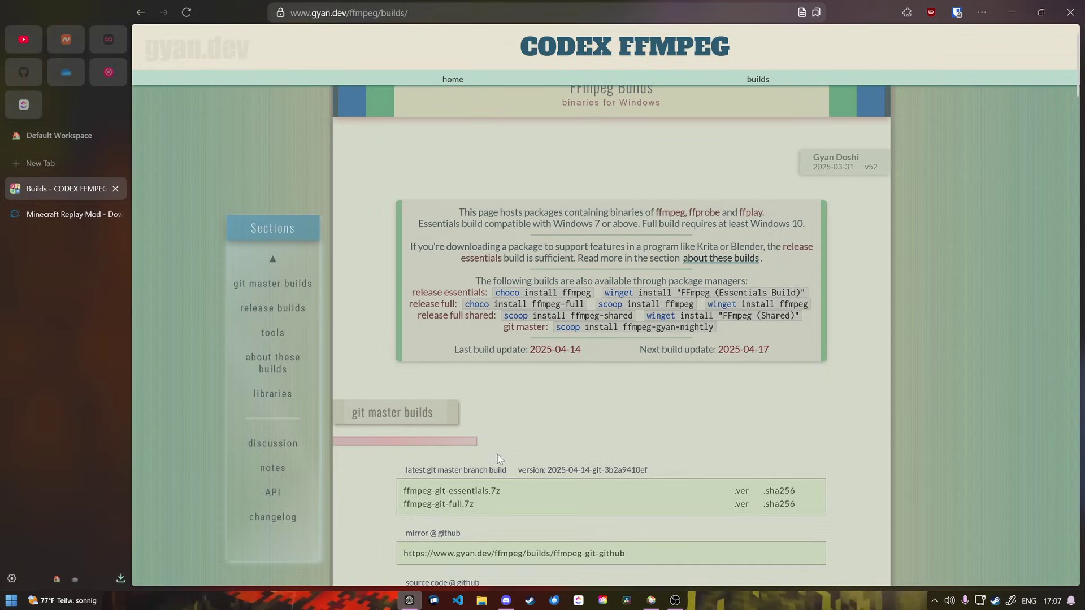
Open File Explorer and browse to the user's profile folder inside Users on Local Disk (C:)
key("super+e")
left_click(294, 193)
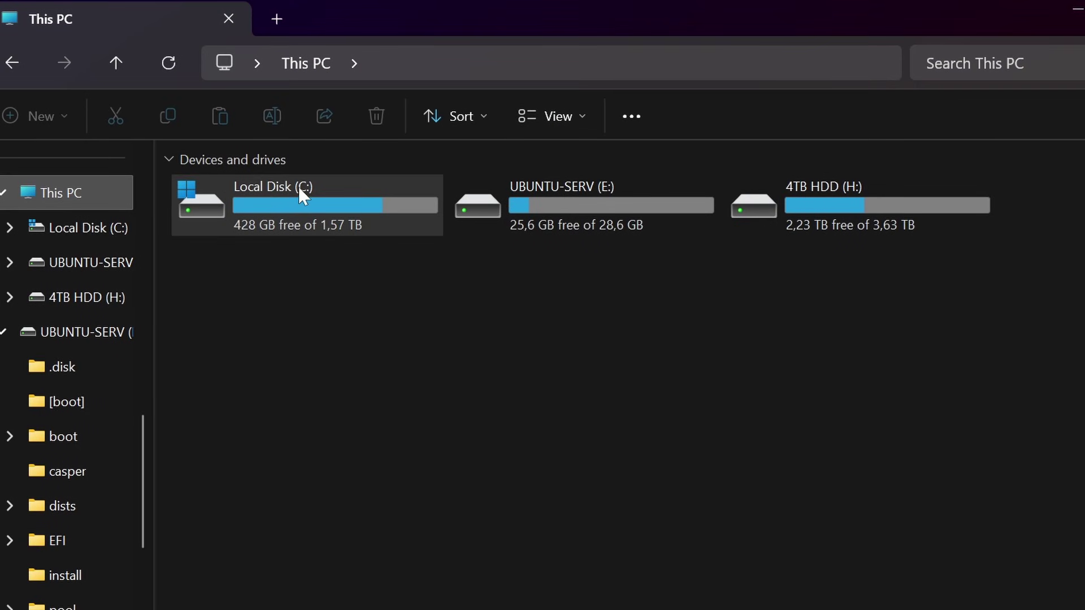
double_click(431, 194)
scroll(418, 343, "down", 1)
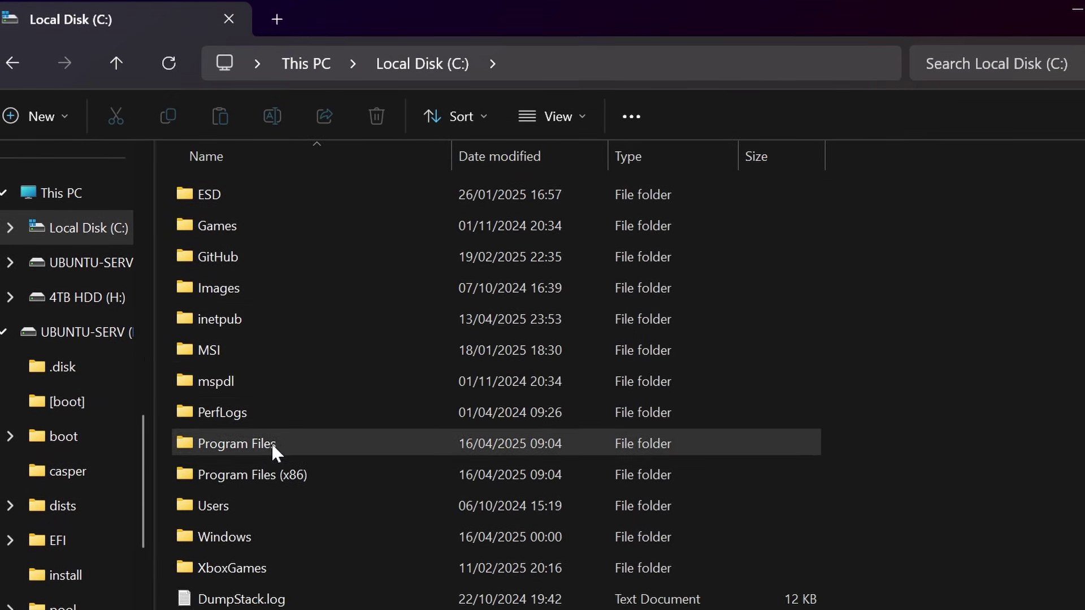
double_click(222, 508)
double_click(219, 192)
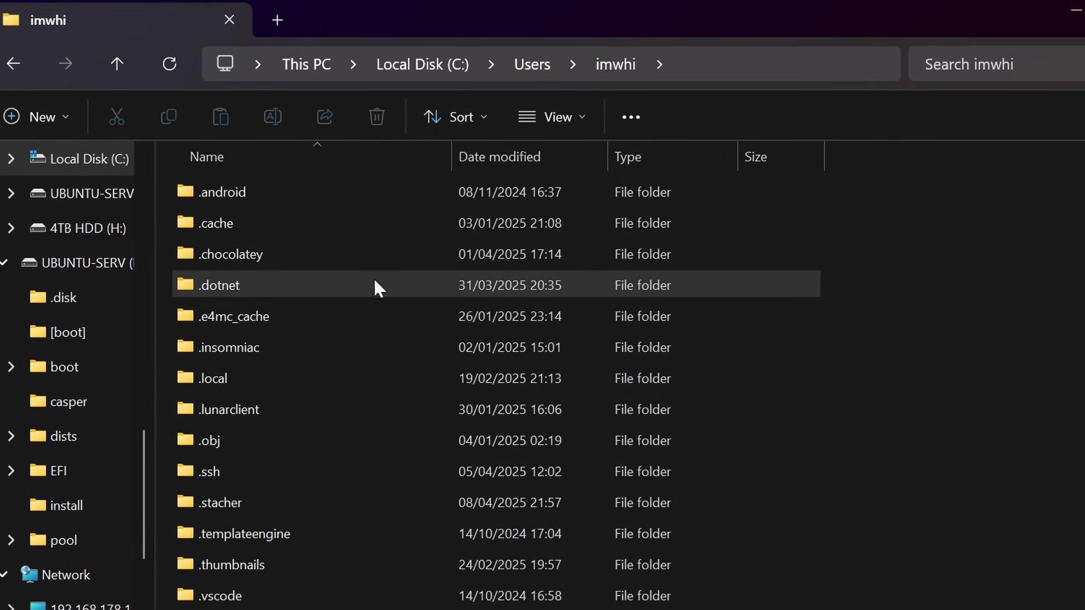
Find the ffmpeg folder in the user's profile folder and open its bin subfolder
scroll(373, 291, "down", 6)
scroll(305, 310, "up", 4)
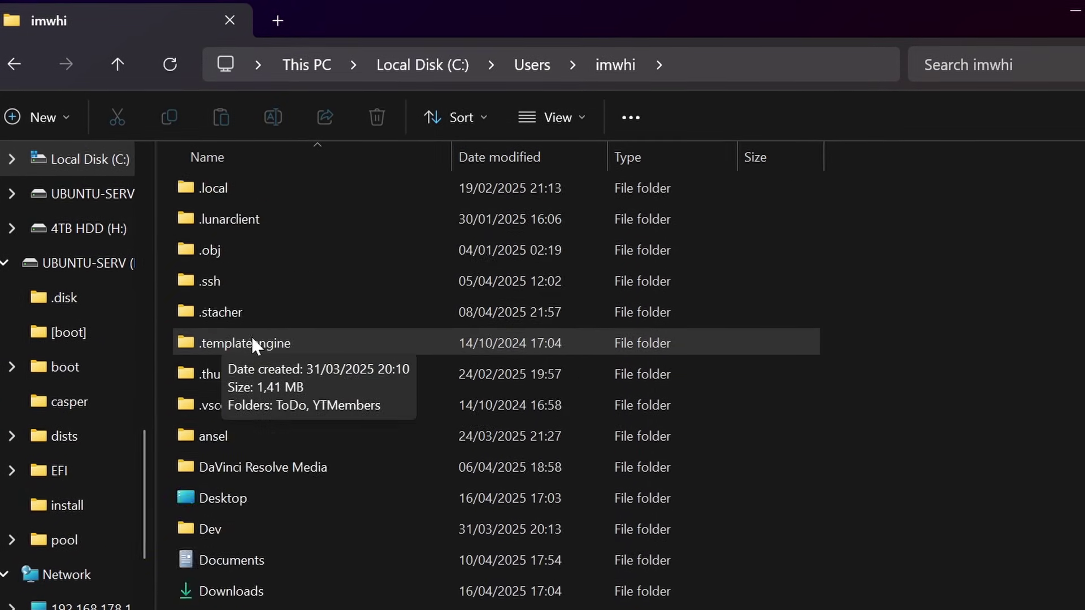
scroll(296, 447, "down", 4)
scroll(296, 448, "up", 2)
double_click(237, 438)
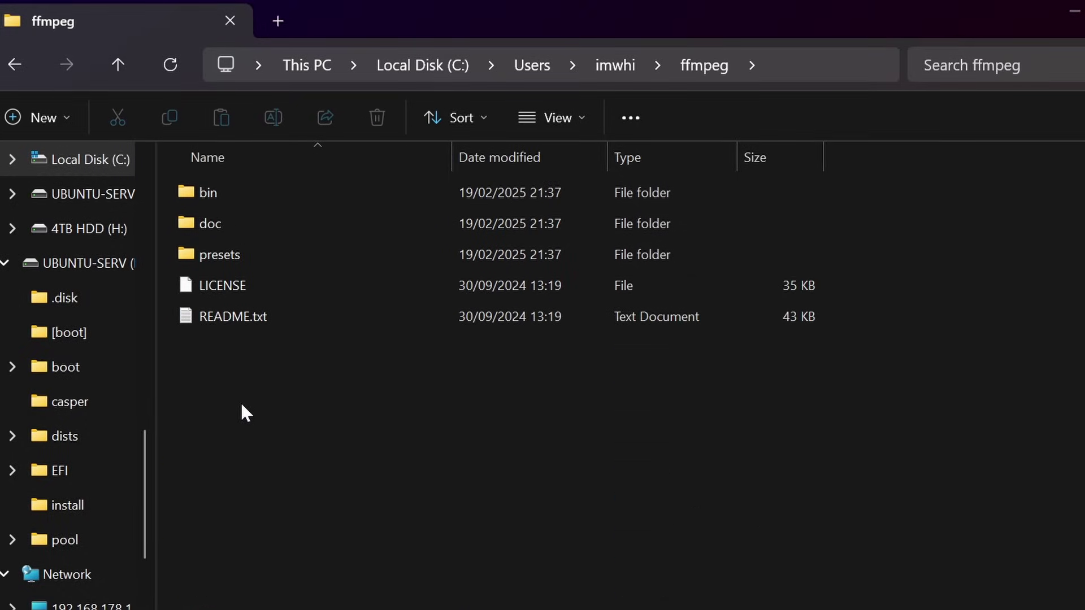
double_click(253, 194)
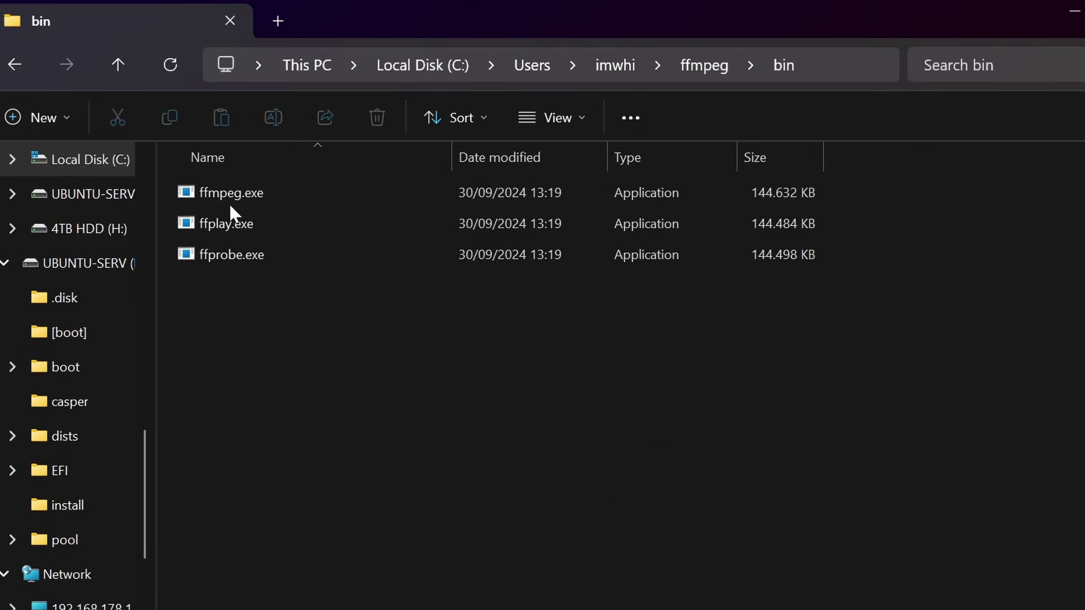
Examine the full path of the bin folder containing ffmpeg.exe and view the properties of ffmpeg.exe
left_click(233, 199)
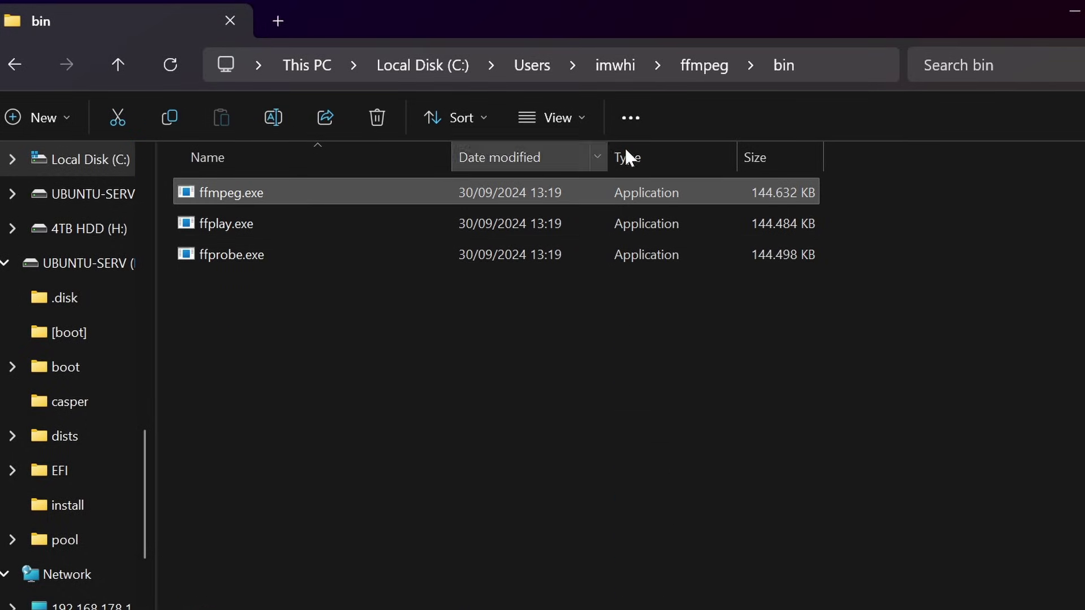
key("ctrl+l")
left_click(276, 65)
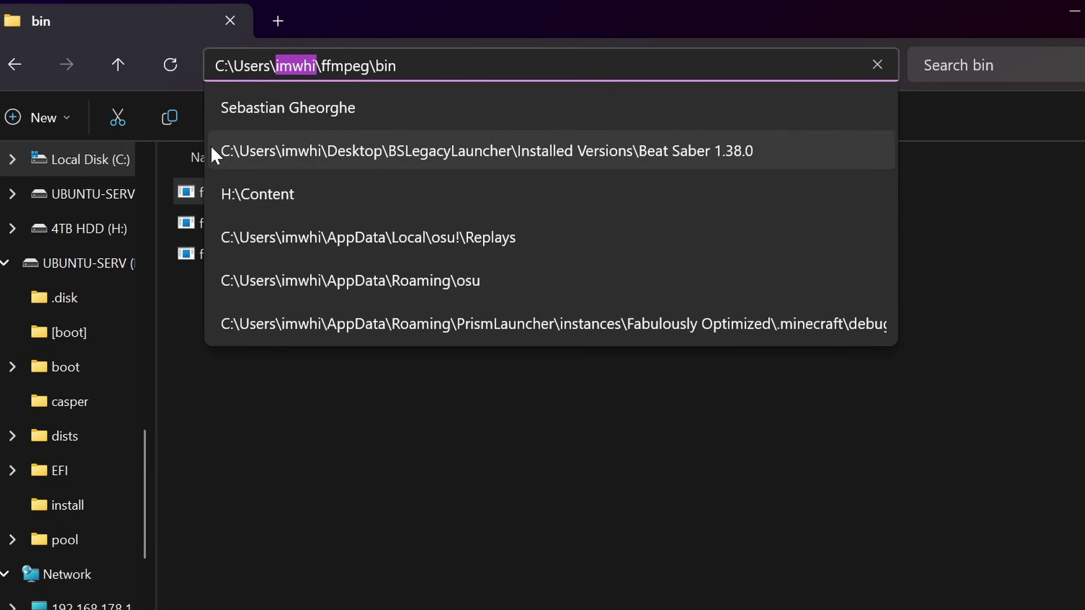
left_click(297, 376)
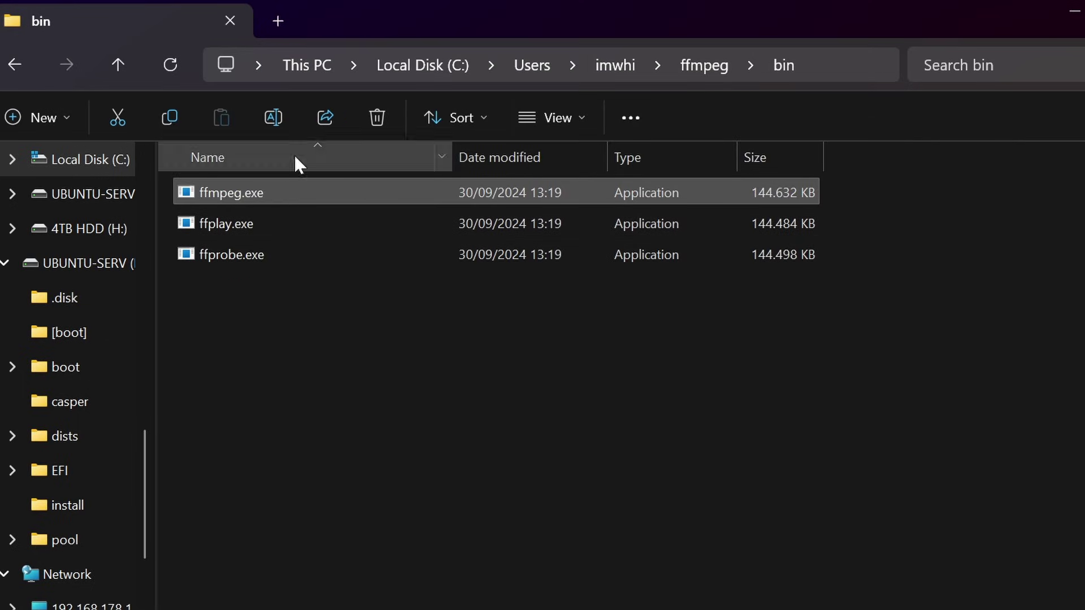
right_click(291, 195)
left_click(364, 564)
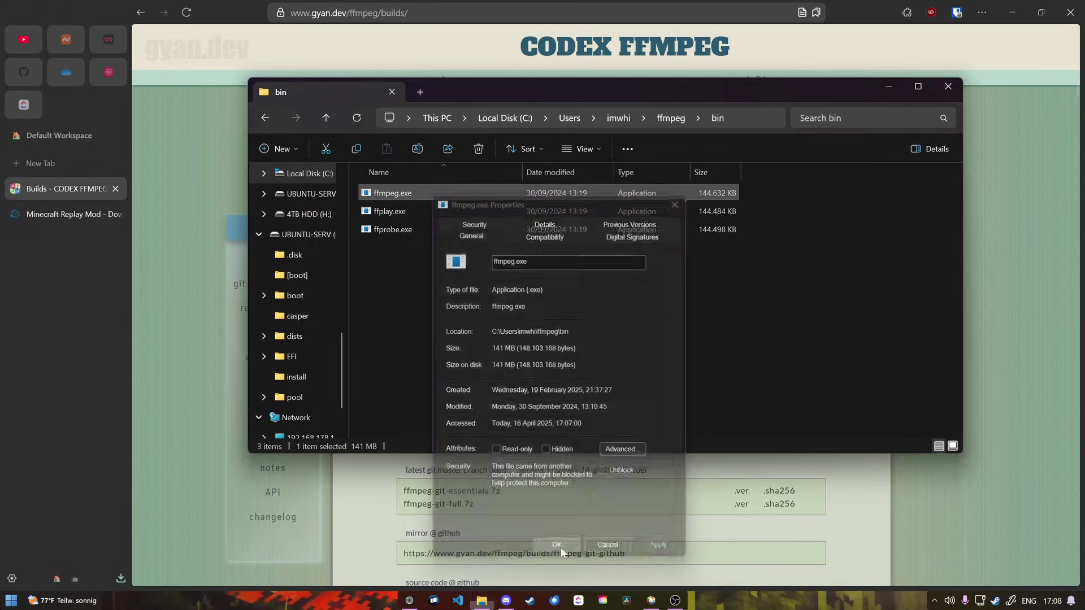
Close the File Explorer and browser windows and launch the ReplayMod Test Subject instance from Prism Launcher
left_click(511, 593)
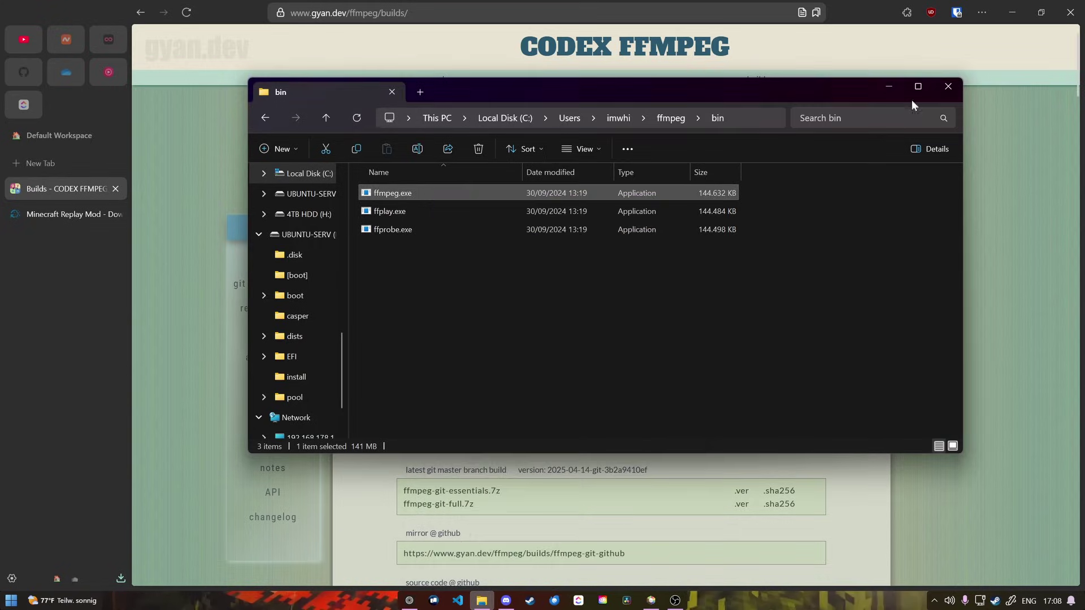
left_click(951, 93)
left_click(1080, 7)
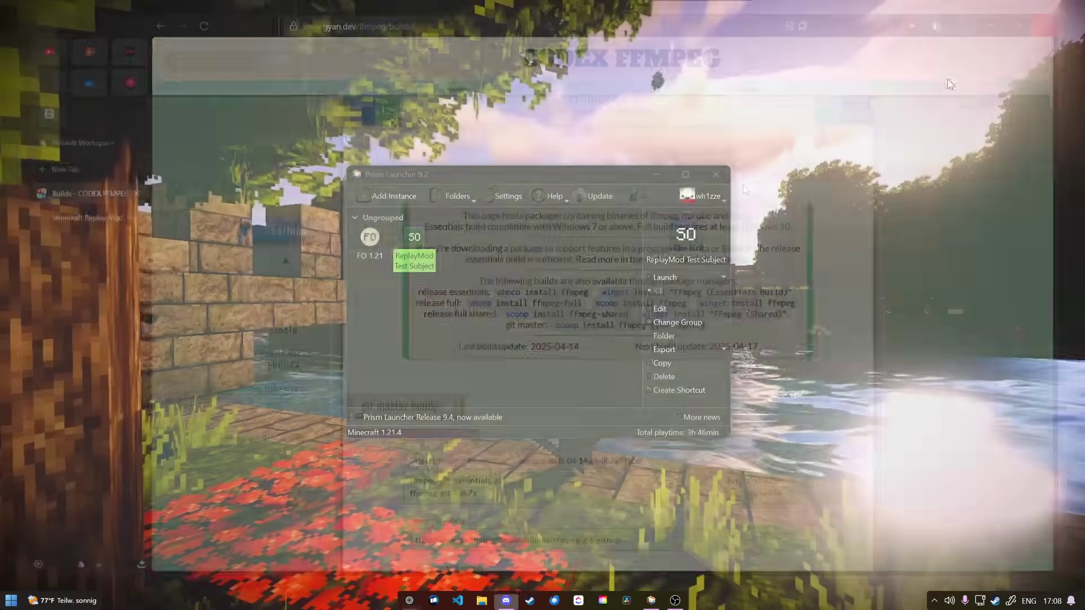
left_click(660, 277)
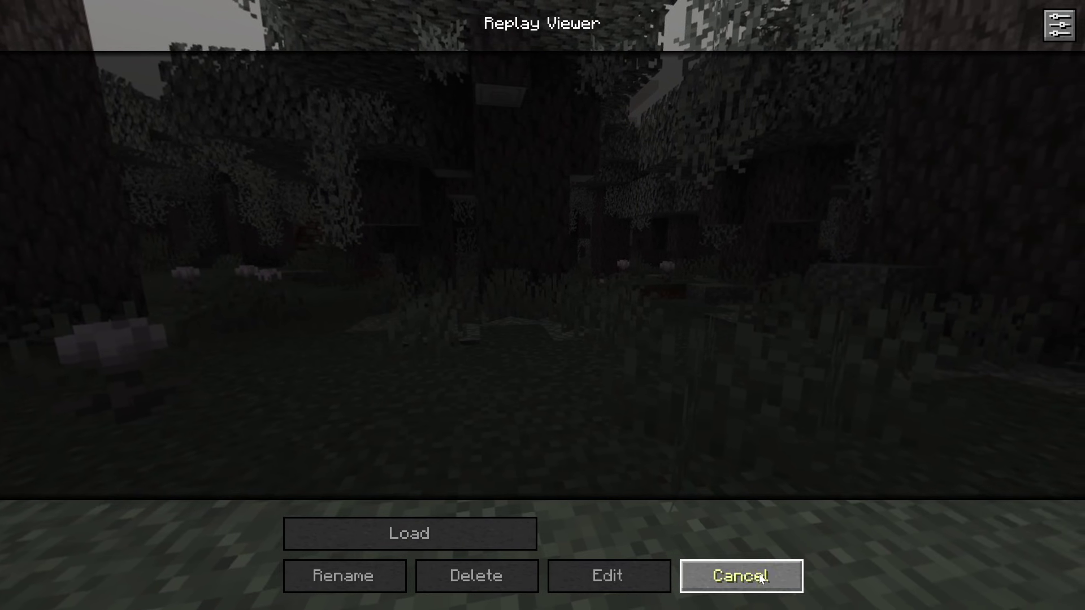
Leave the Replay Viewer and create a Survival singleplayer world named New World with Record Singleplayer enabled, moving forward in it
left_click(724, 586)
left_click(595, 251)
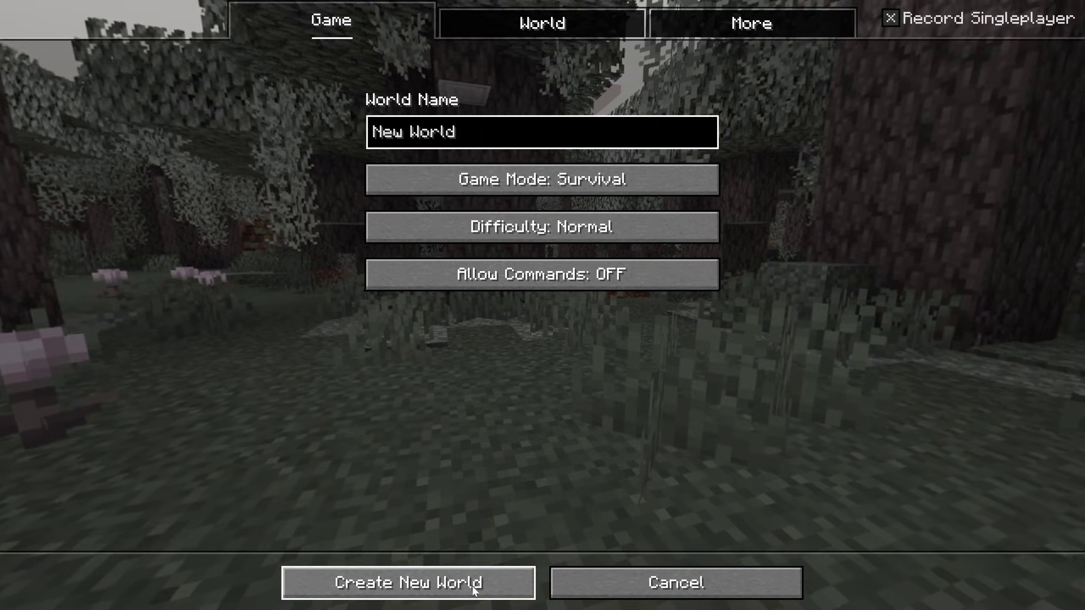
left_click(473, 586)
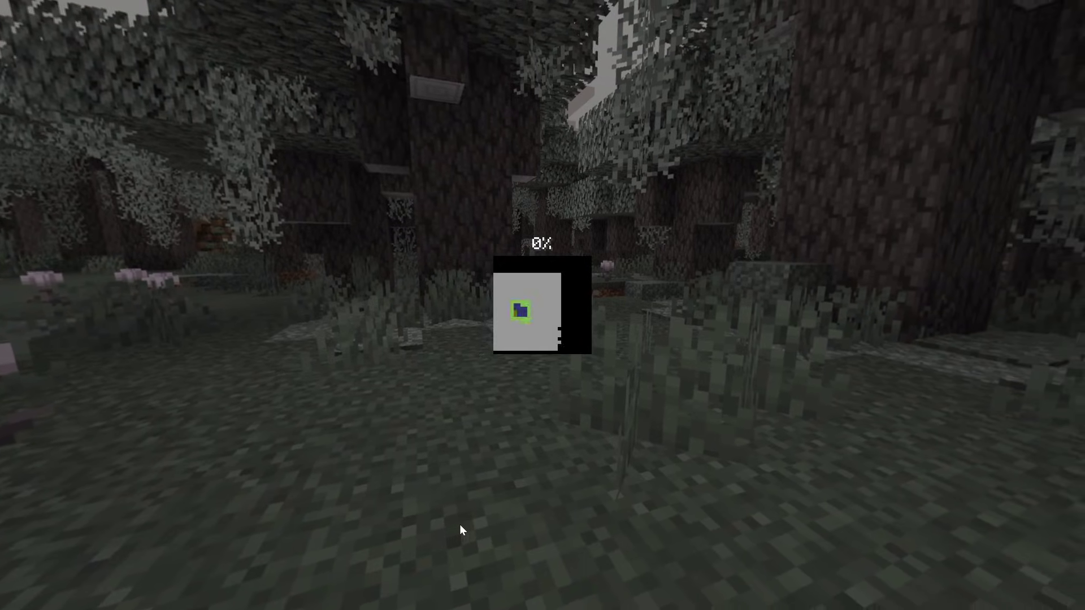
key("w")
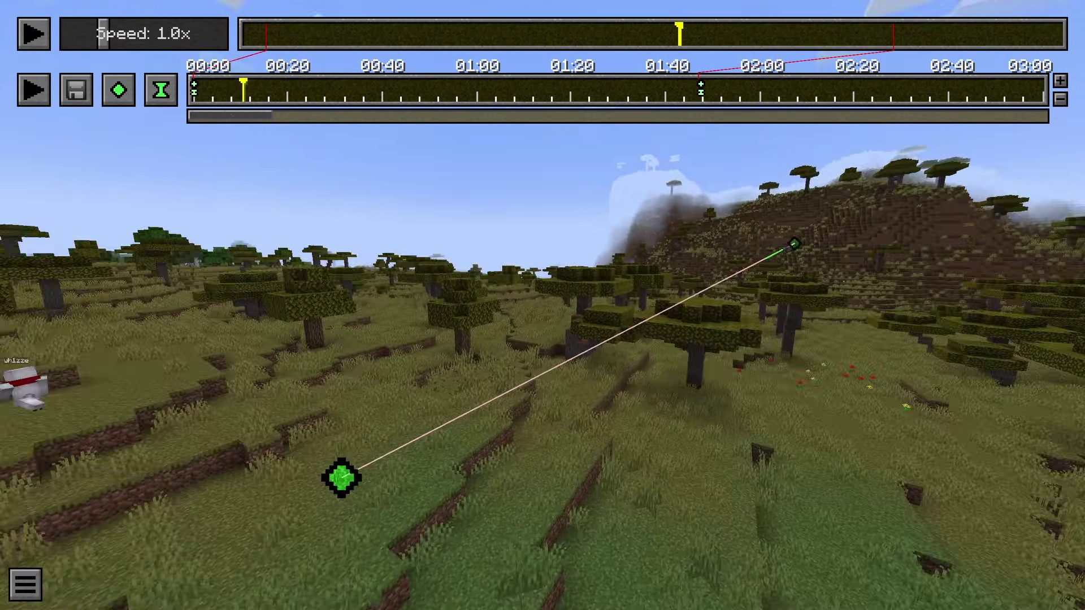
Fly around the replay to examine the camera path, switching between cursor and freelook modes
key("d")
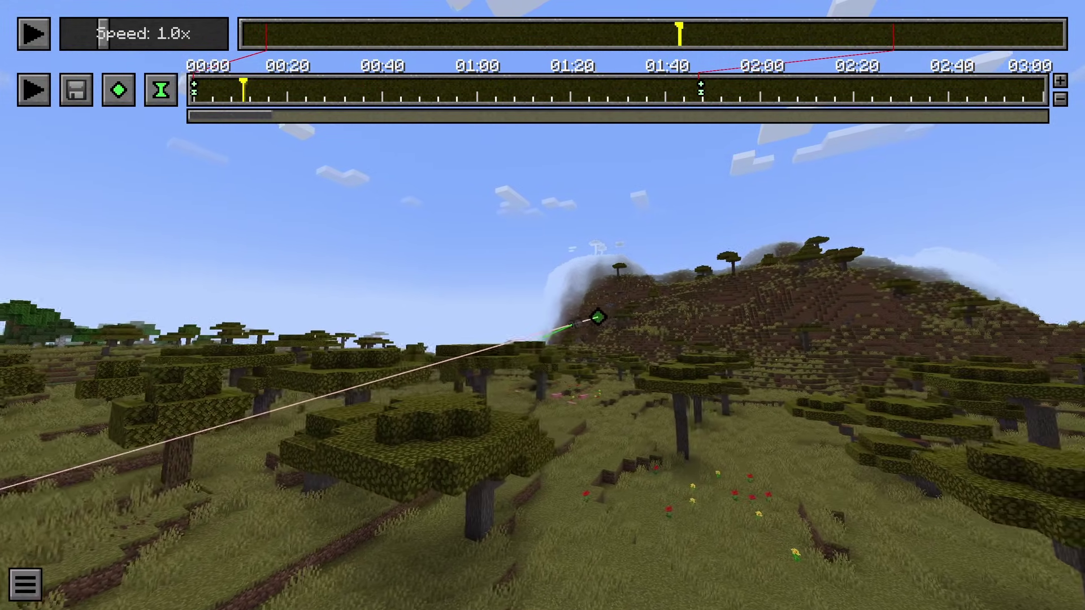
key("d")
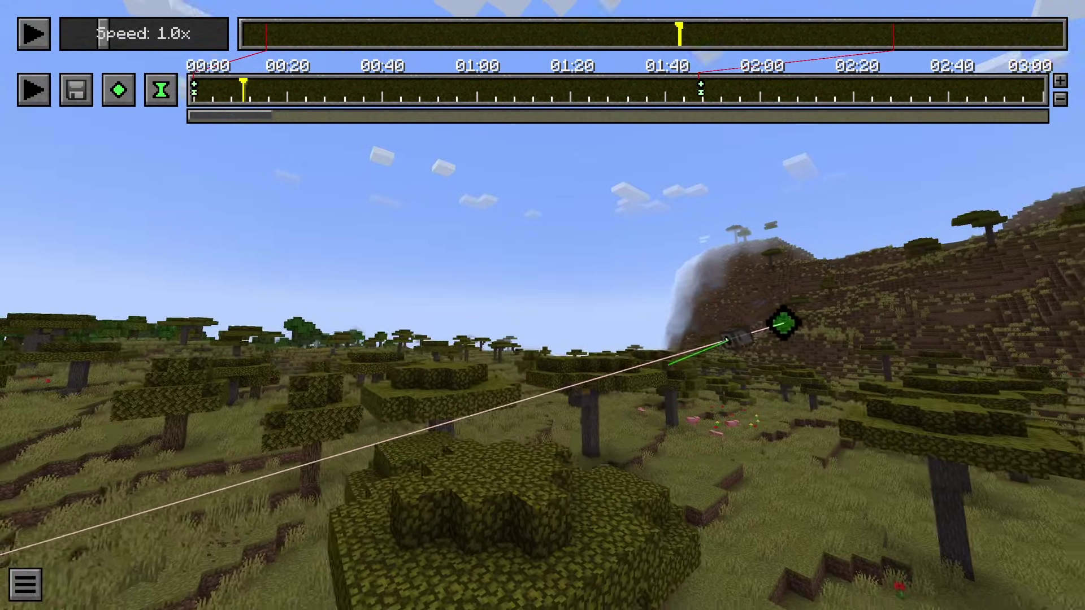
key("s")
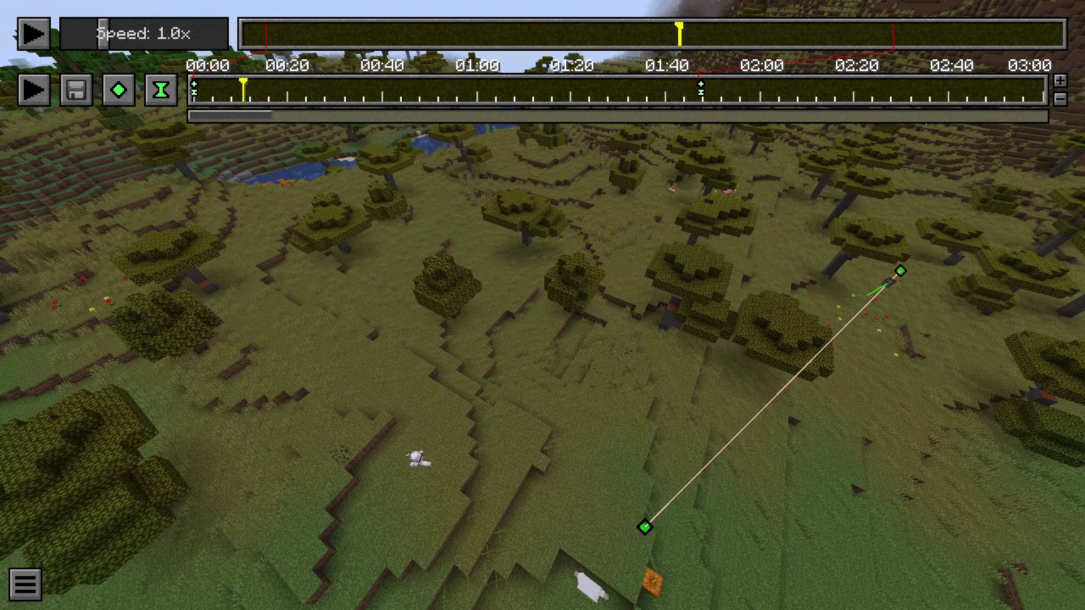
key("Escape")
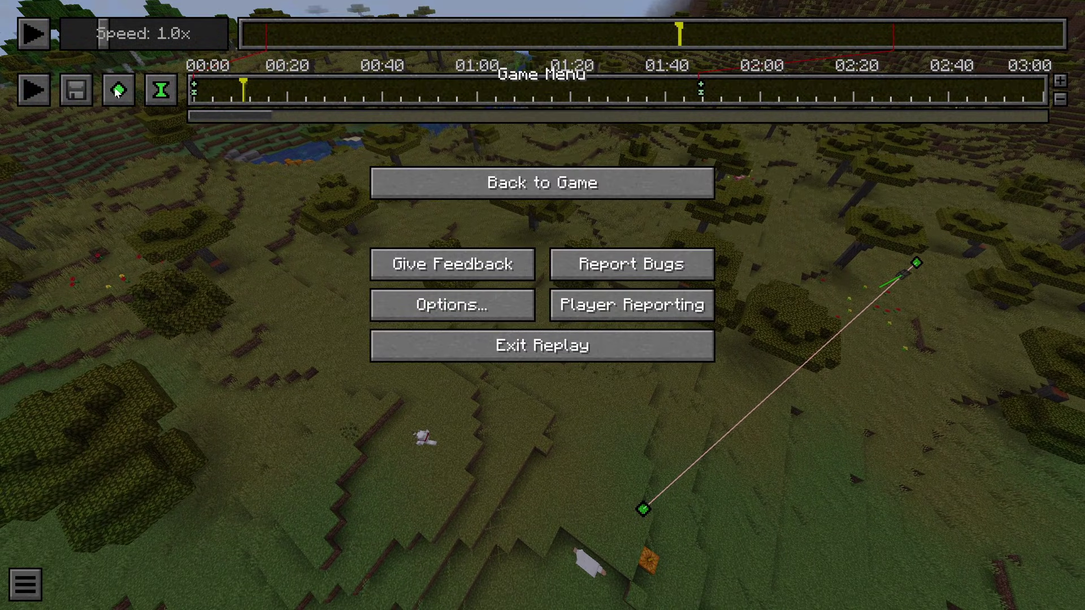
key("Escape")
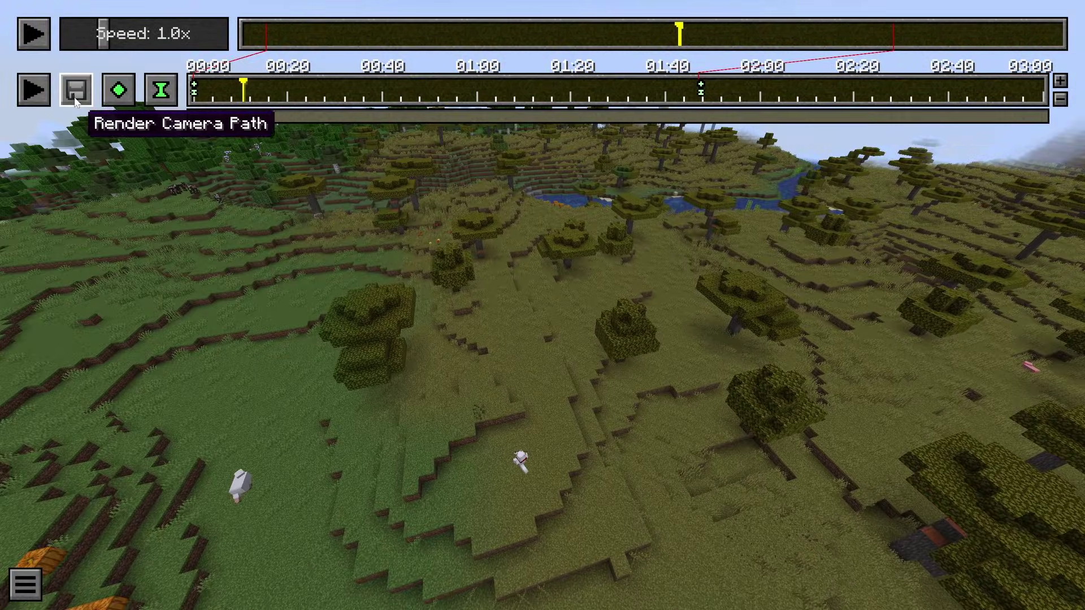
key("Escape")
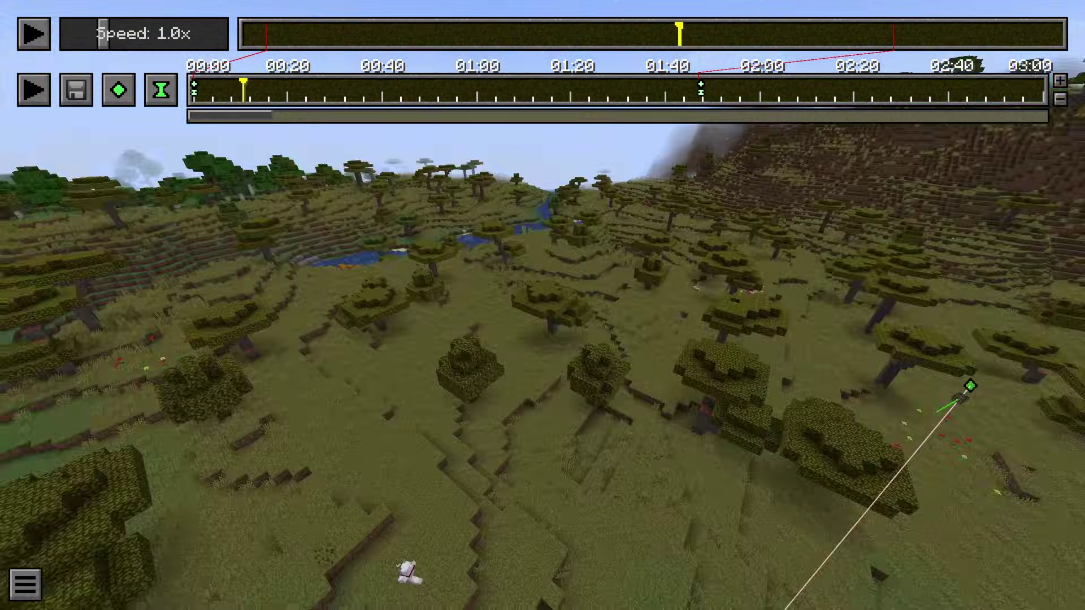
key("t")
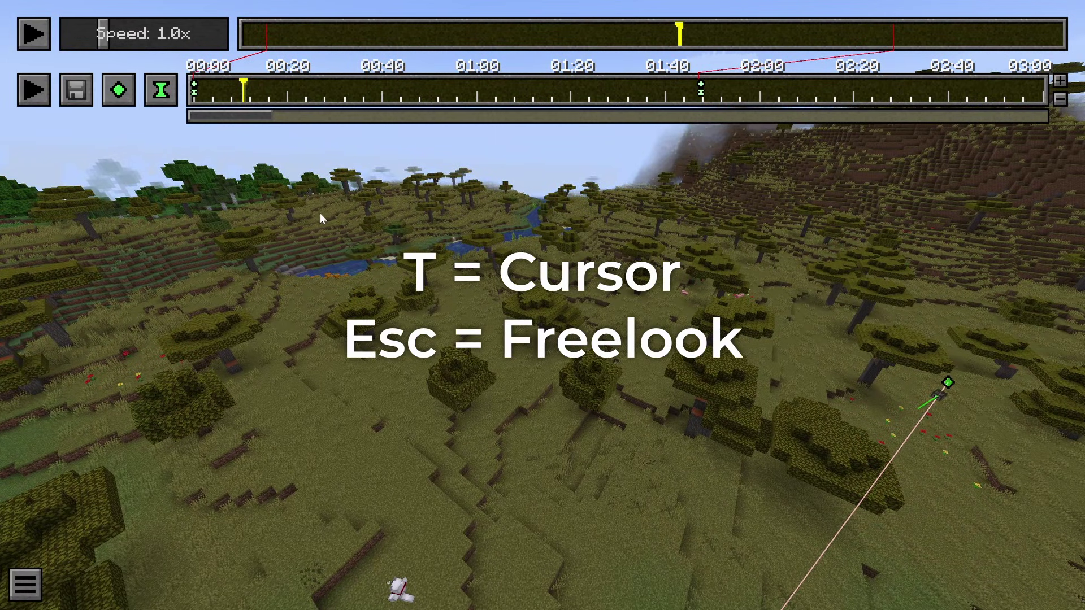
key("Escape")
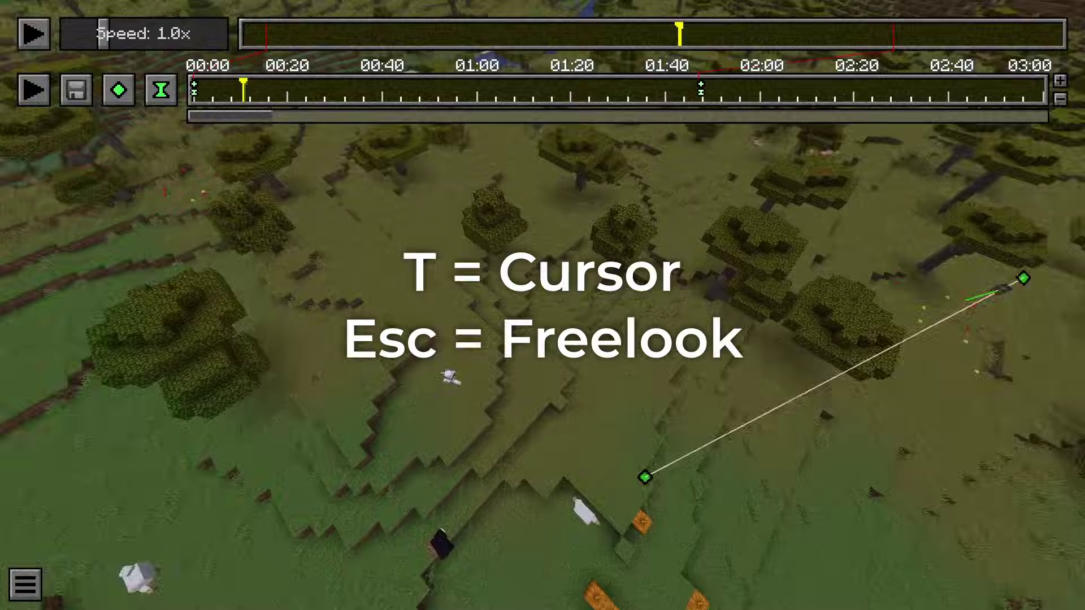
Open the camera path's render settings, keep the MP4 - Custom Bitrate preset, and set the bitrate to 40 mbps
key("t")
left_click(80, 90)
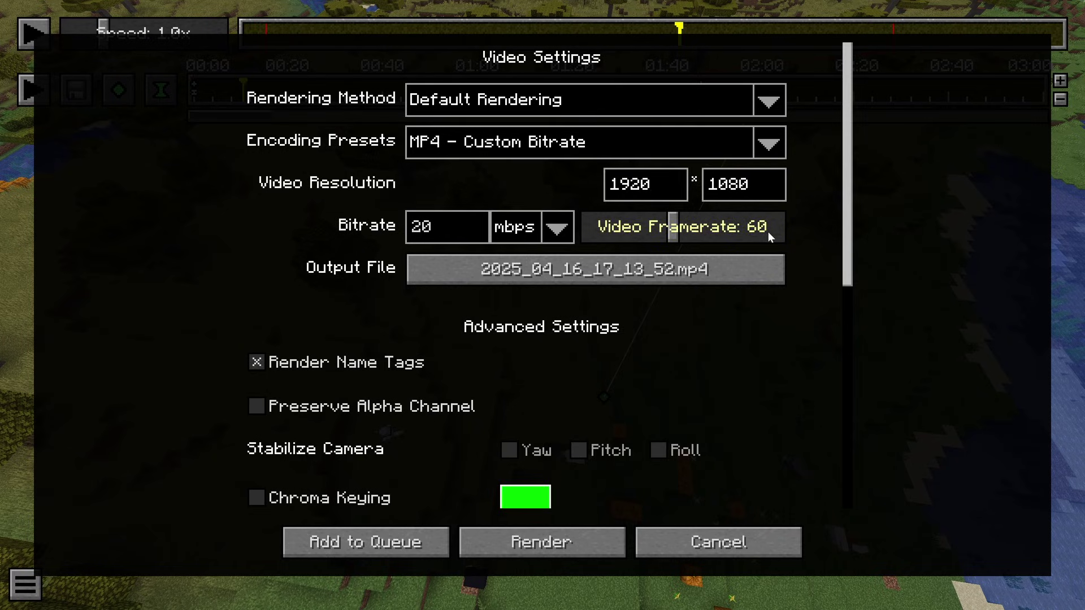
left_click(497, 143)
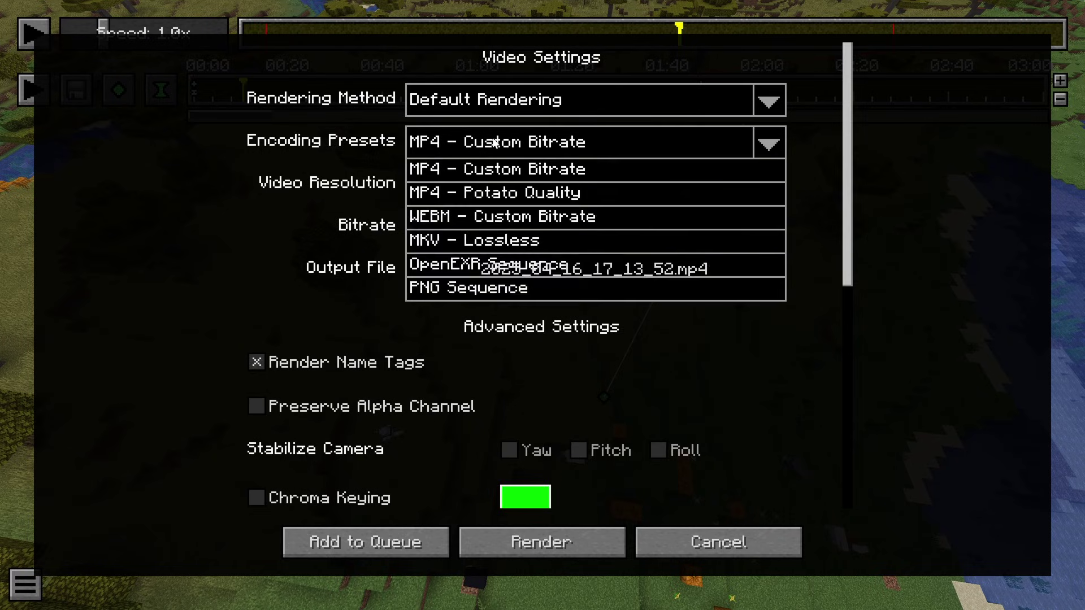
left_click(455, 219)
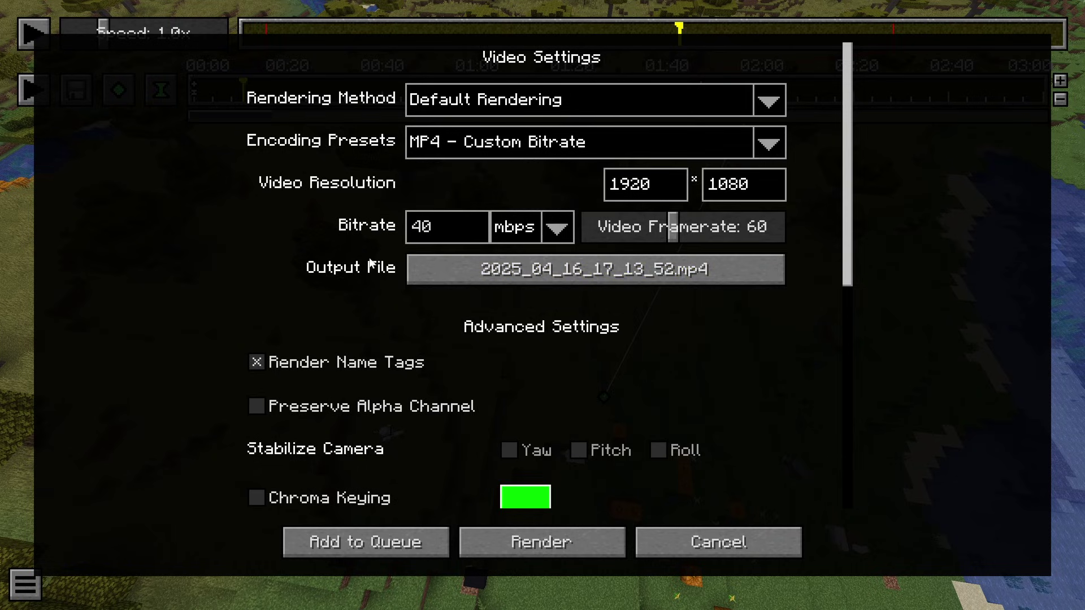
Complete the FFmpeg path in the command line settings by appending \ffmpeg.exe after the bin folder
scroll(507, 244, "down", 10)
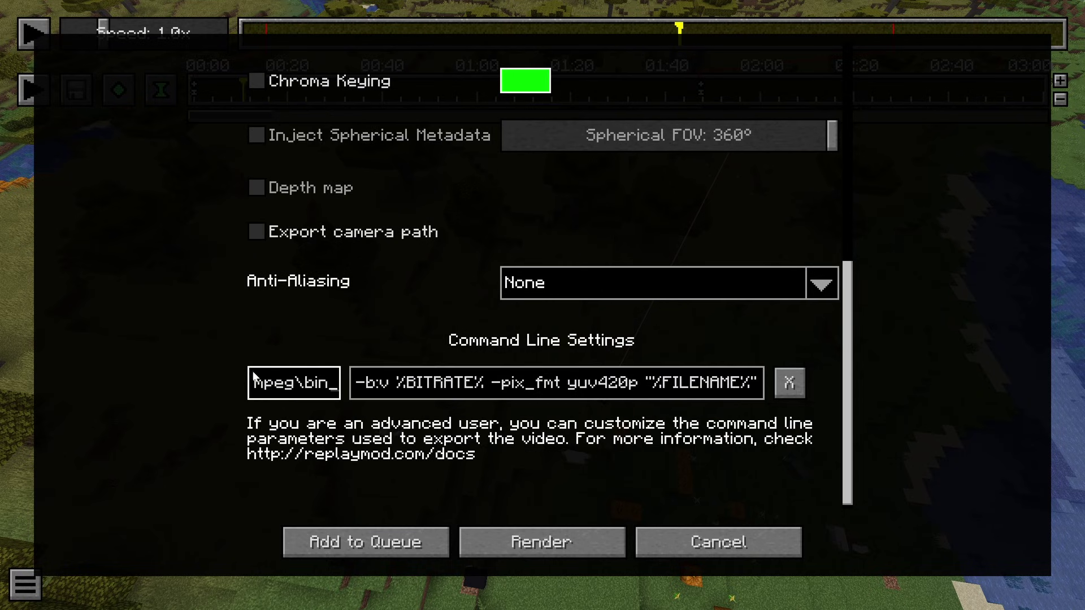
left_click(253, 392)
key("Left")
key("Left")
key("Left")
key("Left")
key("Left")
key("Left")
key("Left")
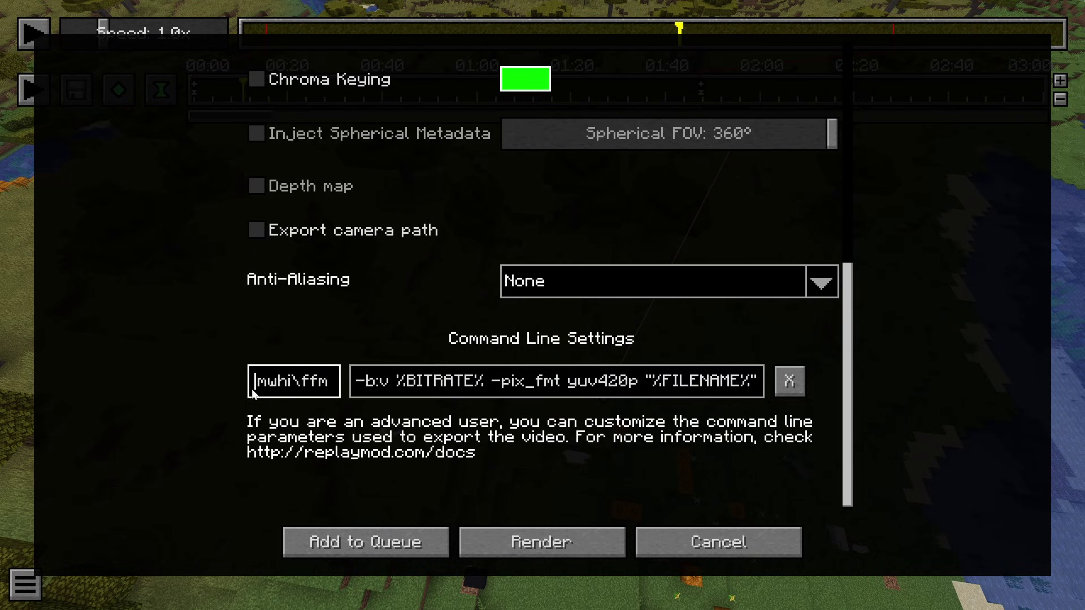
key("Right")
key("Right")
key("Right")
key("Right")
key("Right")
key("Right")
key("Right")
key("Right")
key("Right")
key("Right")
key("Right")
key("Right")
key("Right")
key("Right")
key("Right")
key("Right")
key("Right")
key("Right")
key("Right")
key("Right")
type("\\")
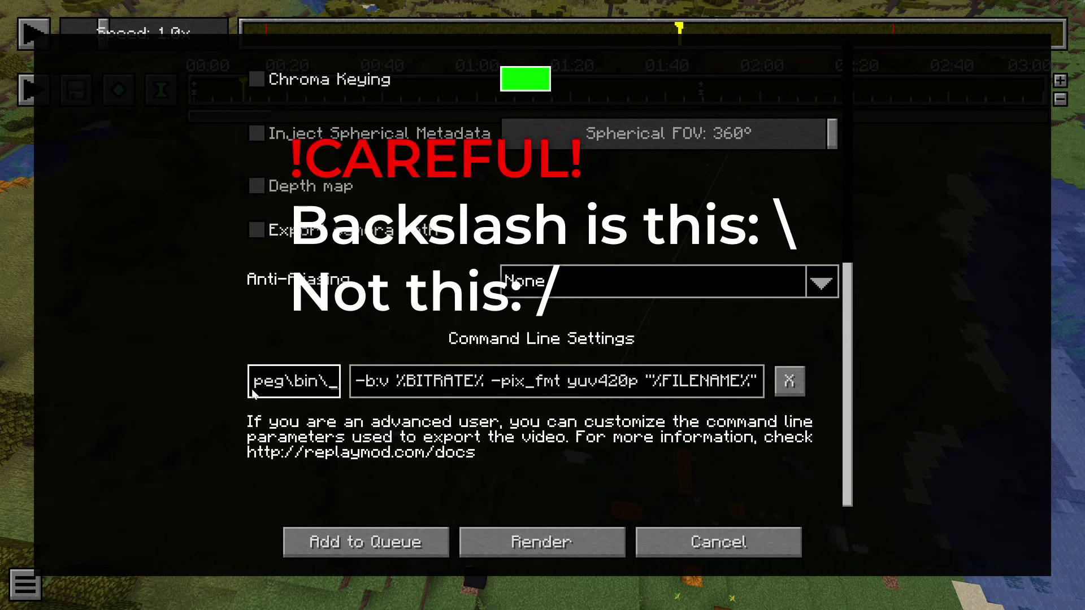
type("ffmpeg.exe")
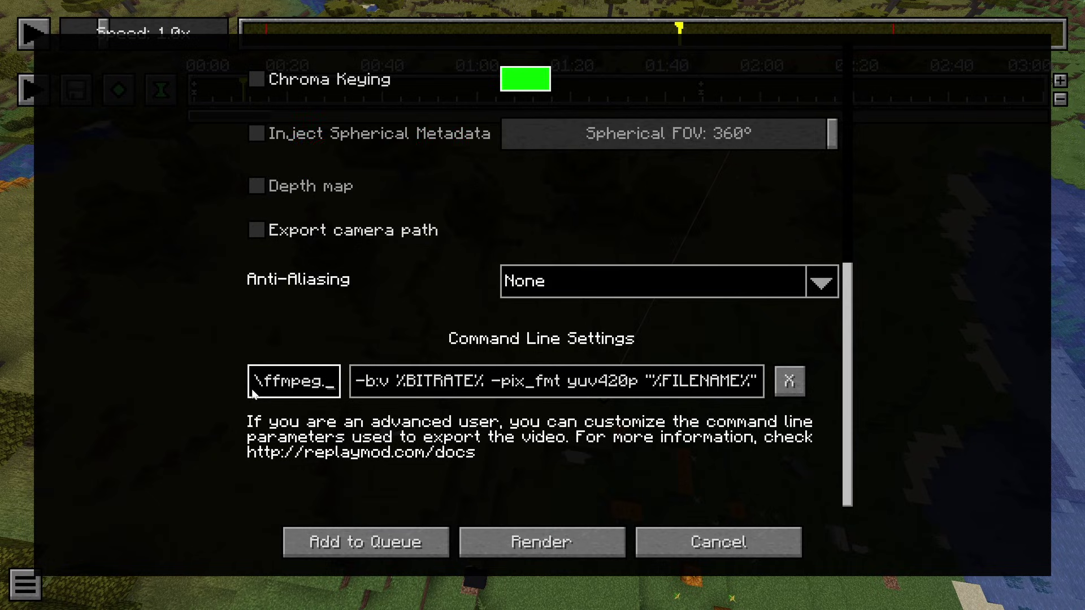
Review the video settings and render the camera path
scroll(252, 394, "up", 8)
scroll(257, 405, "down", 8)
scroll(263, 418, "up", 1)
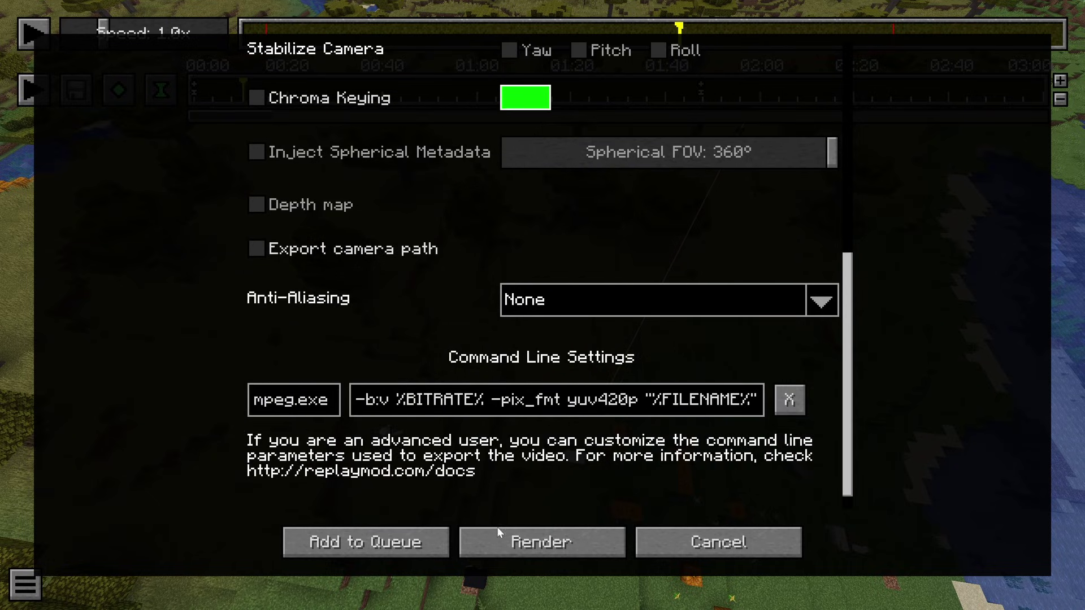
left_click(545, 542)
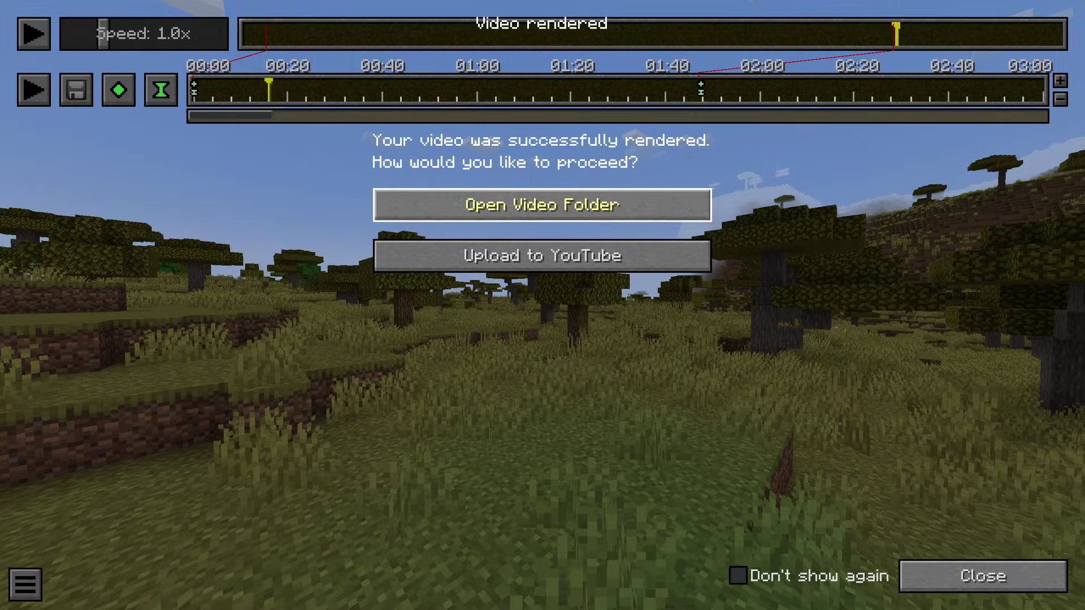
Open the folder of rendered videos and play 2025_04_16_17_13_52.mp4
left_click(542, 205)
left_click_drag(449, 300, 408, 245)
double_click(395, 216)
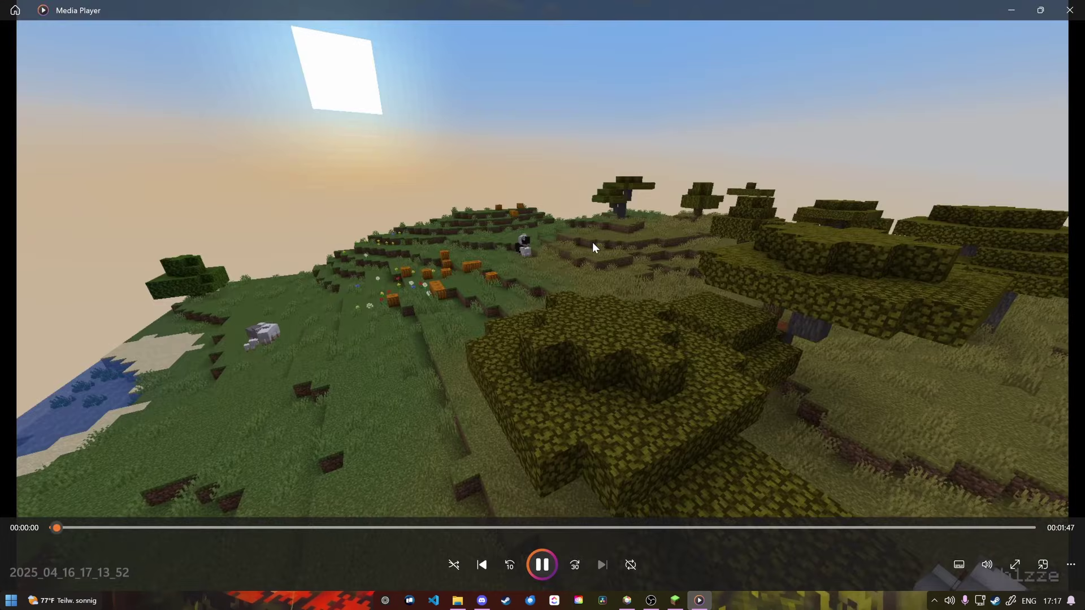
Skim the rendered video at several points, and close the media player and the replay_videos folder window
left_click(399, 528)
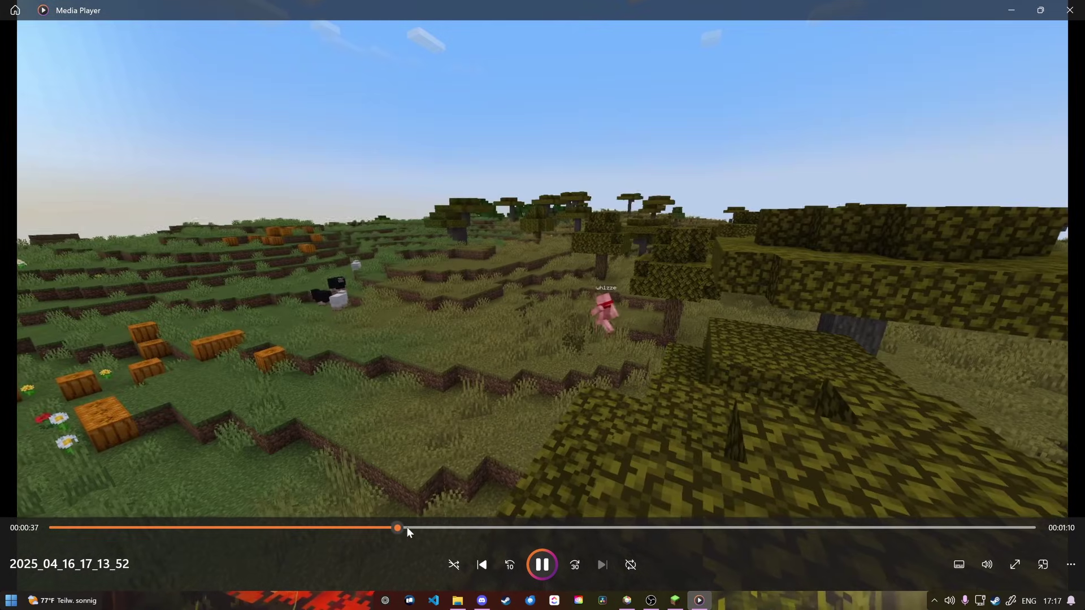
left_click(459, 521)
left_click(543, 520)
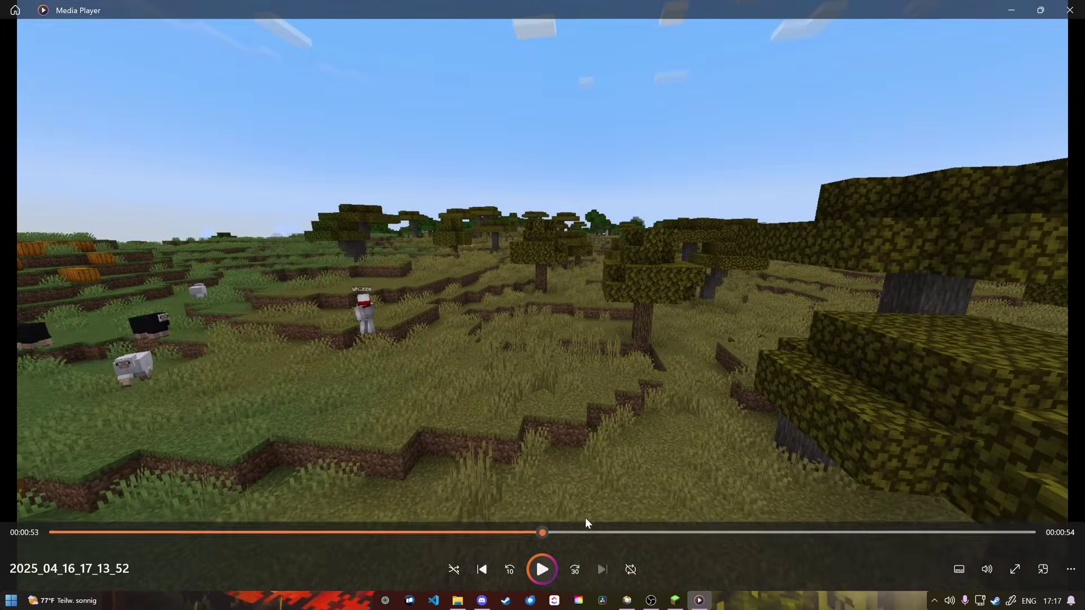
left_click(758, 528)
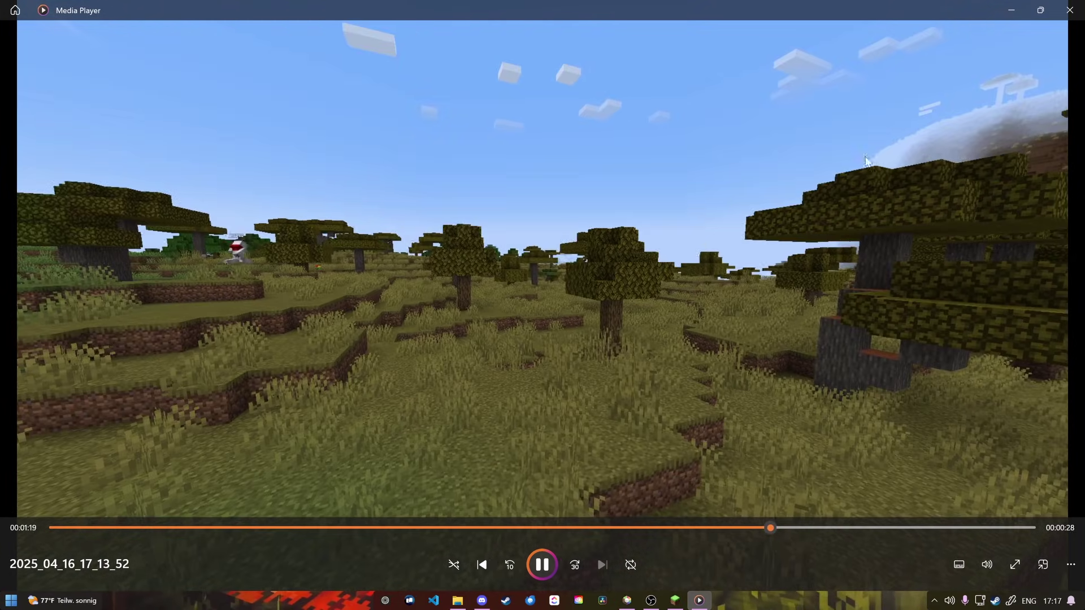
left_click(1076, 6)
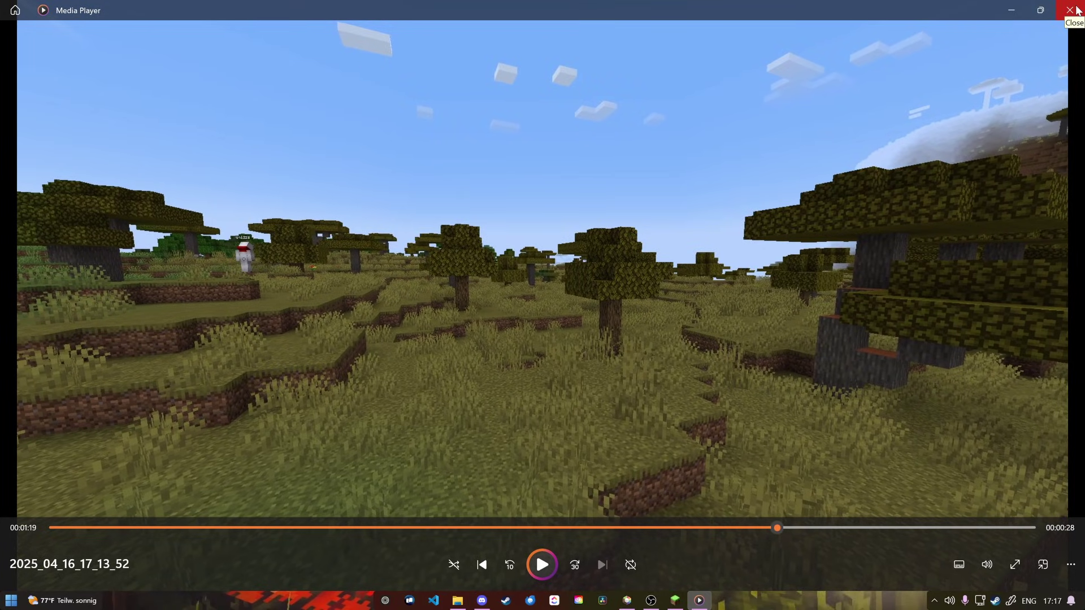
left_click(1076, 10)
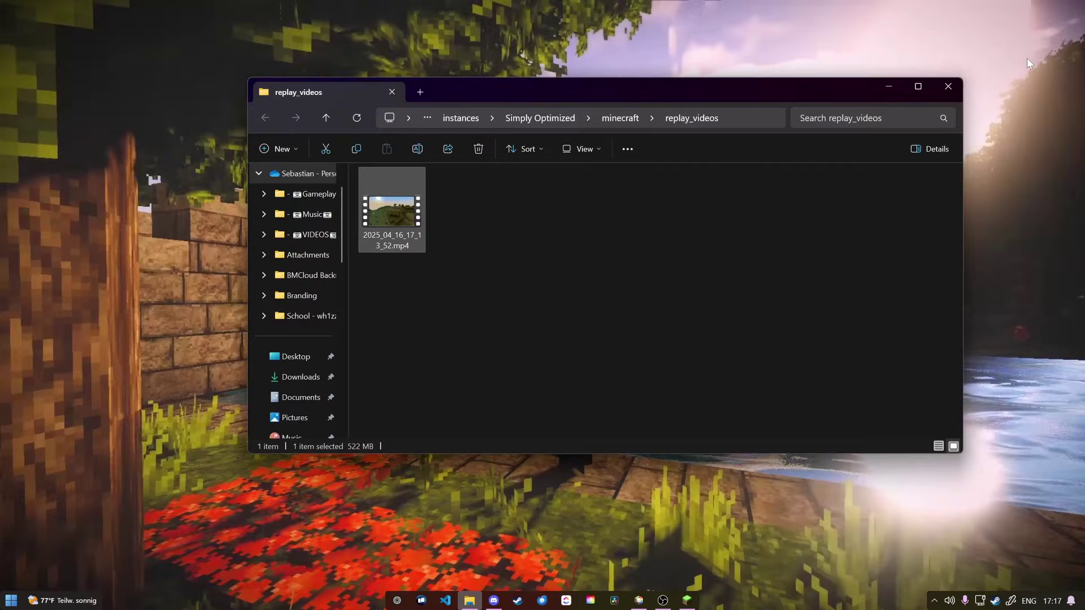
left_click(957, 86)
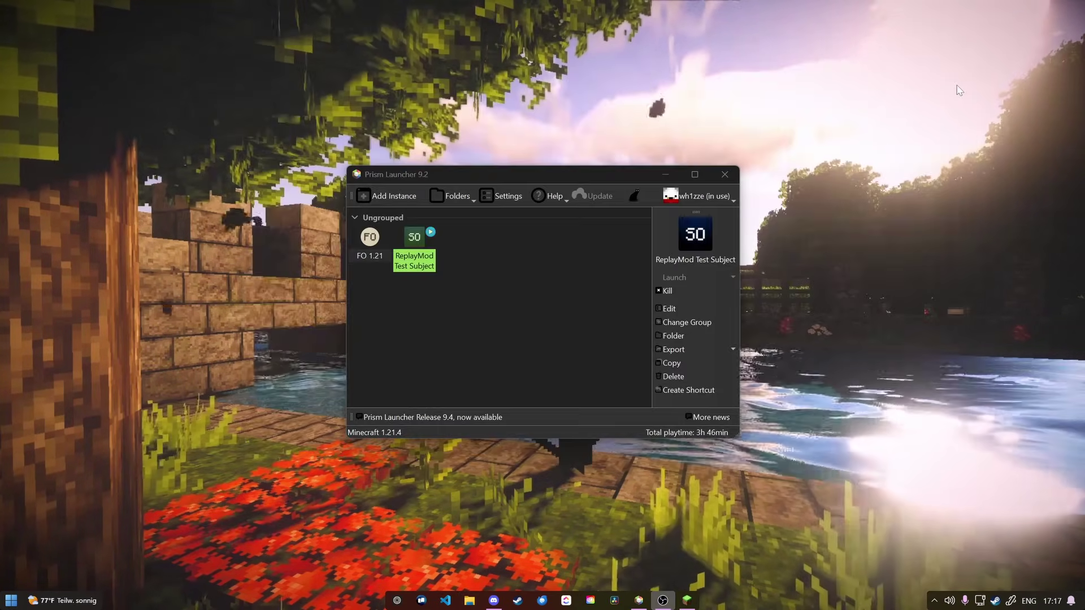